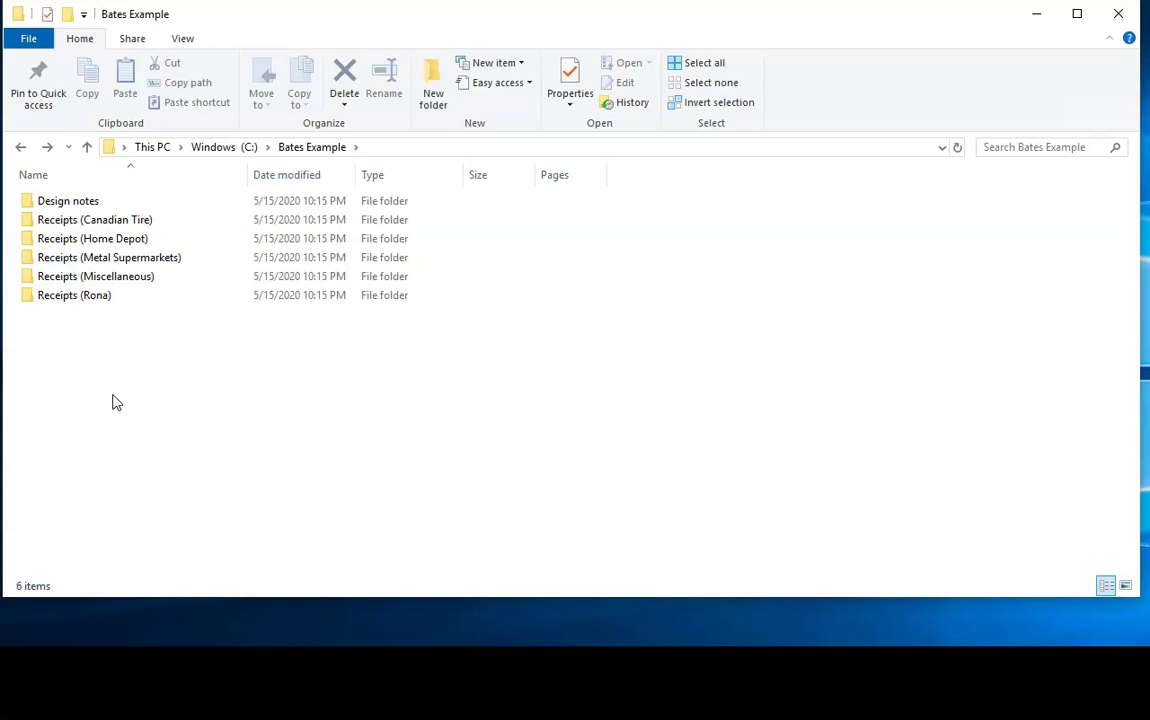
Step: Search the Bates Example folder for 'NOT .pdf', clear the search, and copy the C:\Bates Example path
left_click(128, 385)
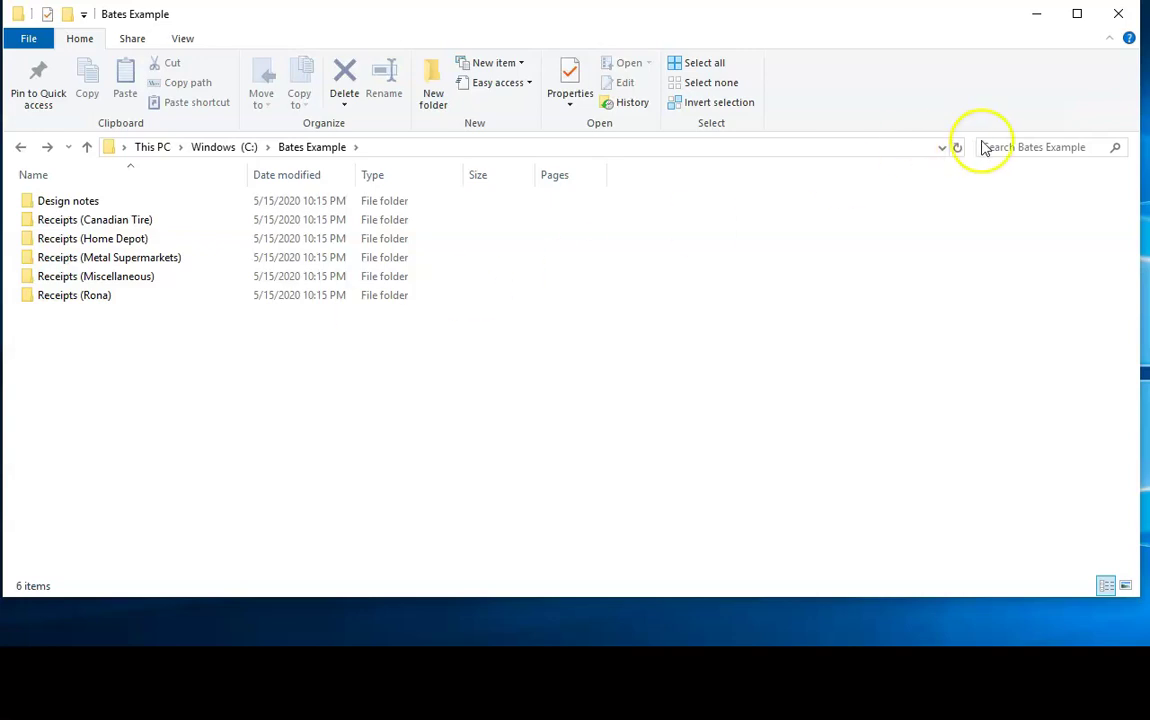
left_click(1018, 147)
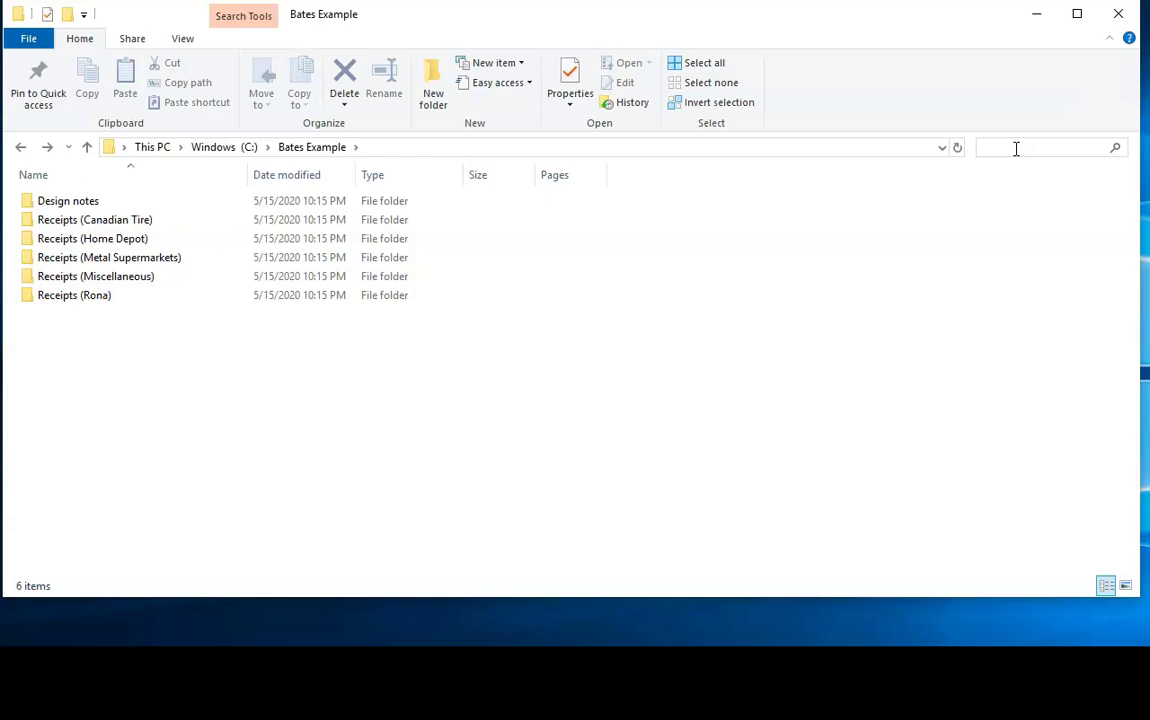
type("NOT .pdf")
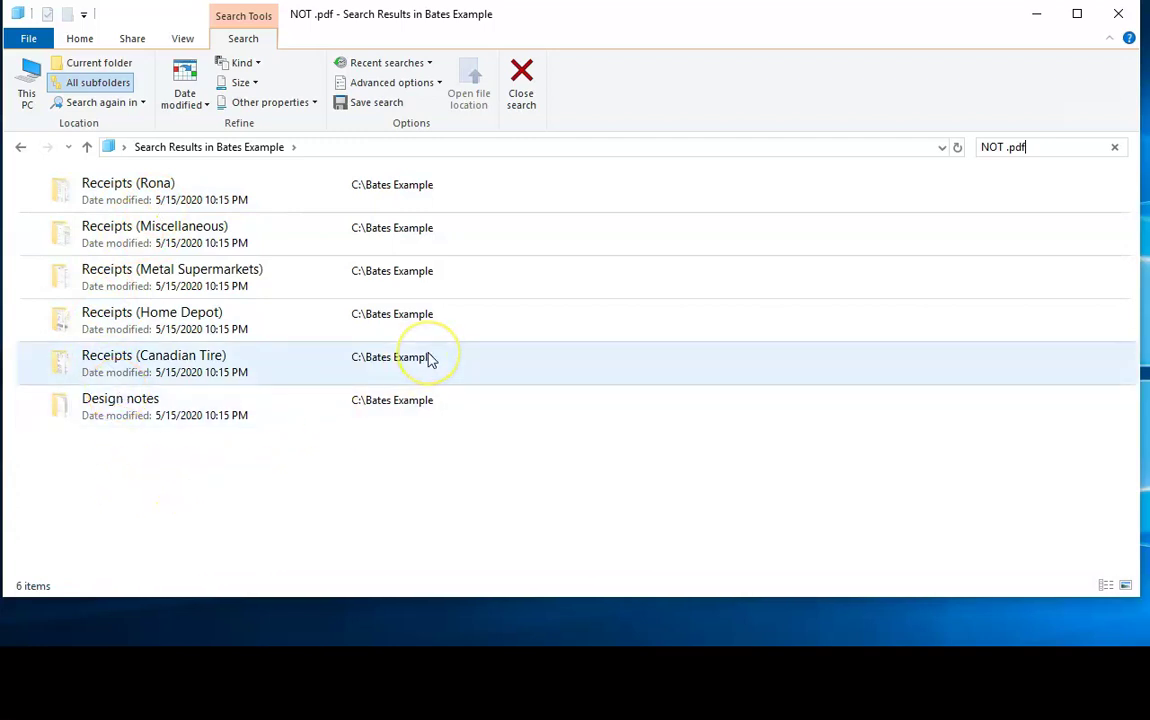
left_click(1116, 149)
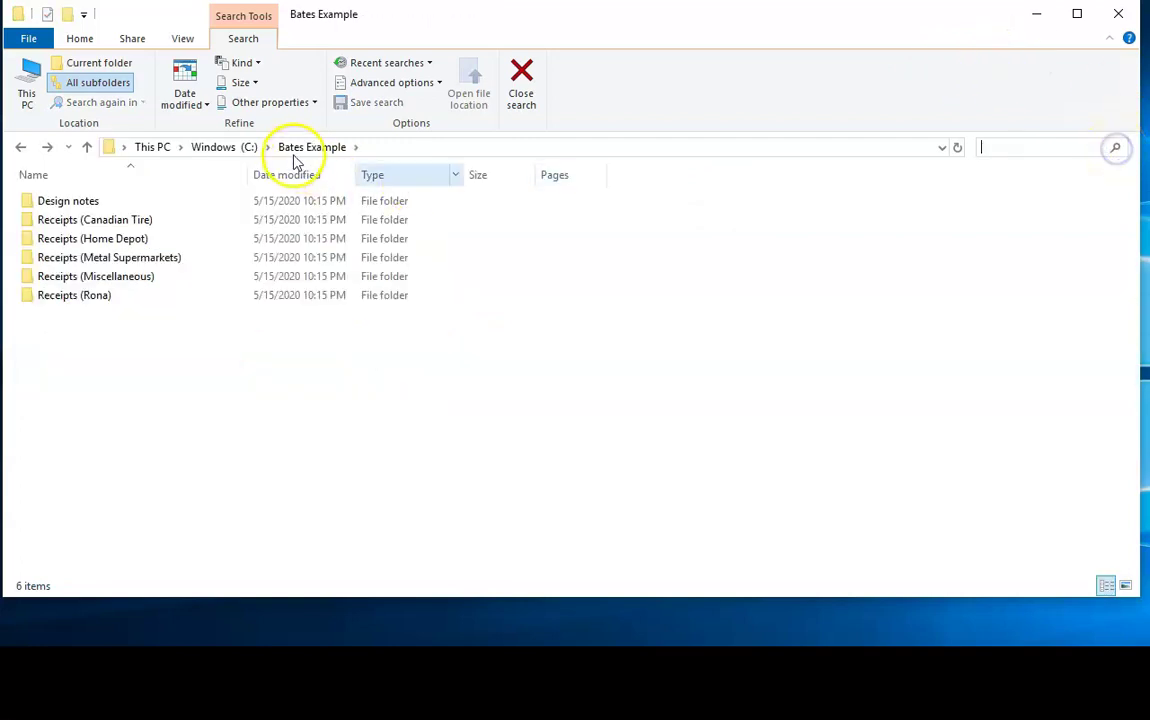
key("ctrl+c")
left_click(404, 147)
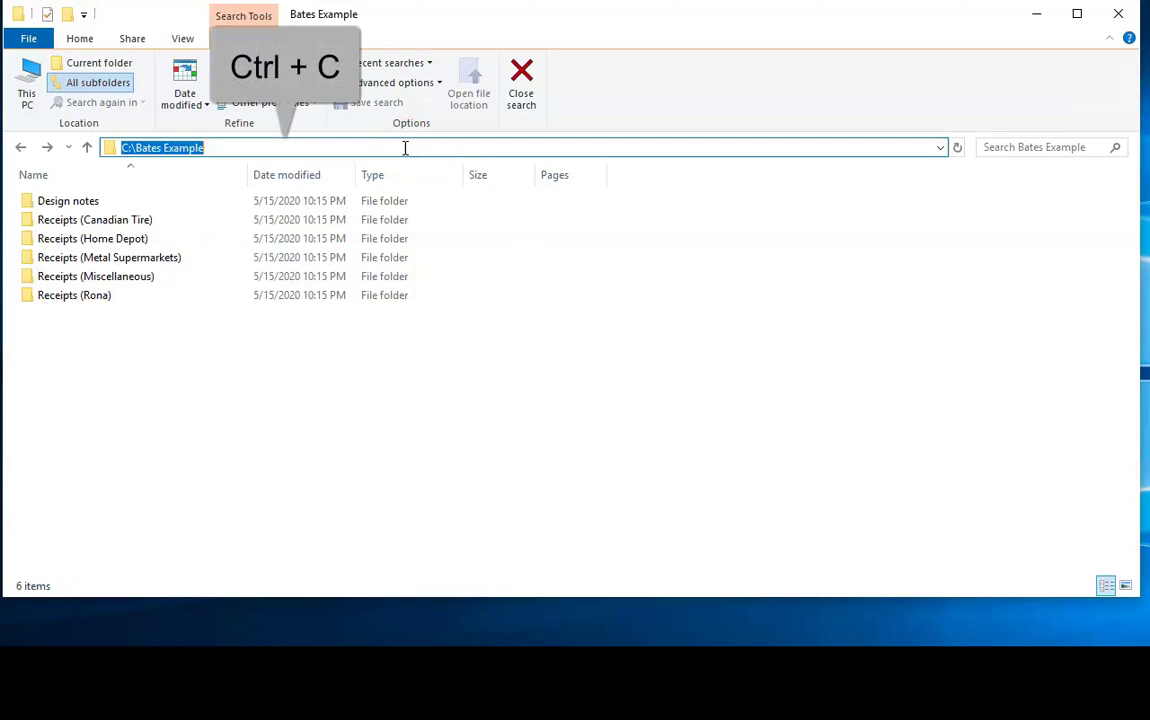
Step: Start adding Bates numbers with Acrobat's Stamp > Bates Numbering tool
left_click(393, 457)
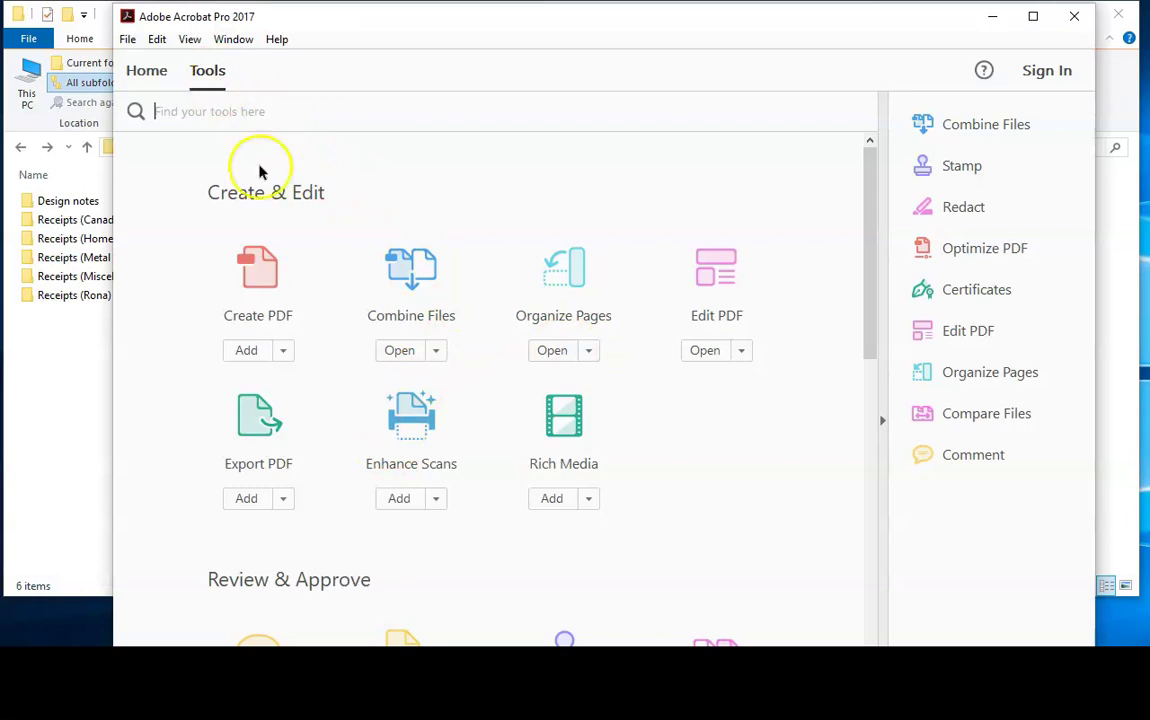
scroll(588, 505, "down", 3)
left_click(565, 485)
left_click(770, 113)
left_click(778, 145)
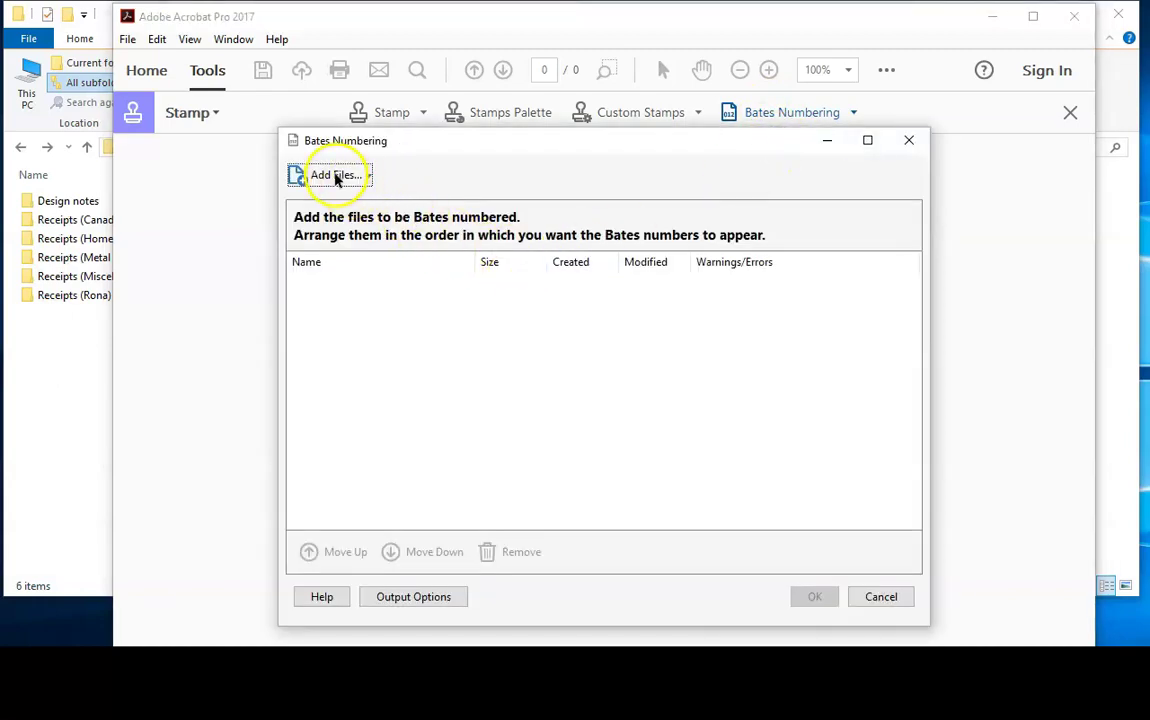
Step: Add the C:\Bates Example folder to the Bates Numbering file list
left_click(337, 177)
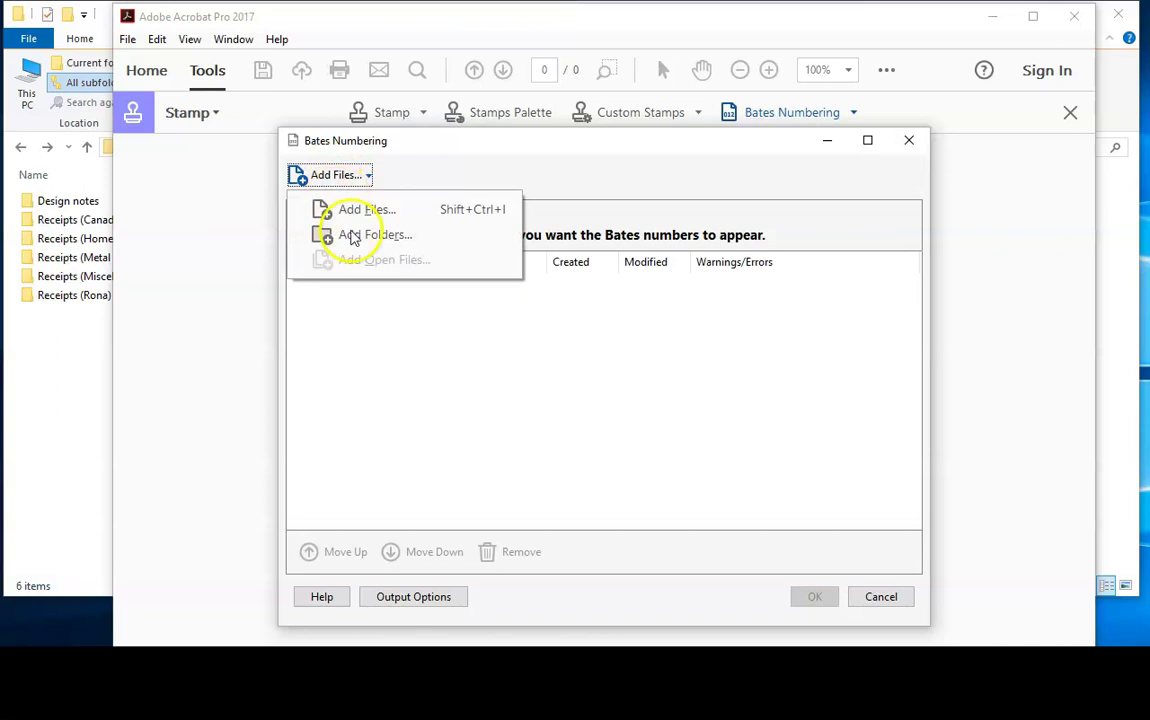
left_click(352, 235)
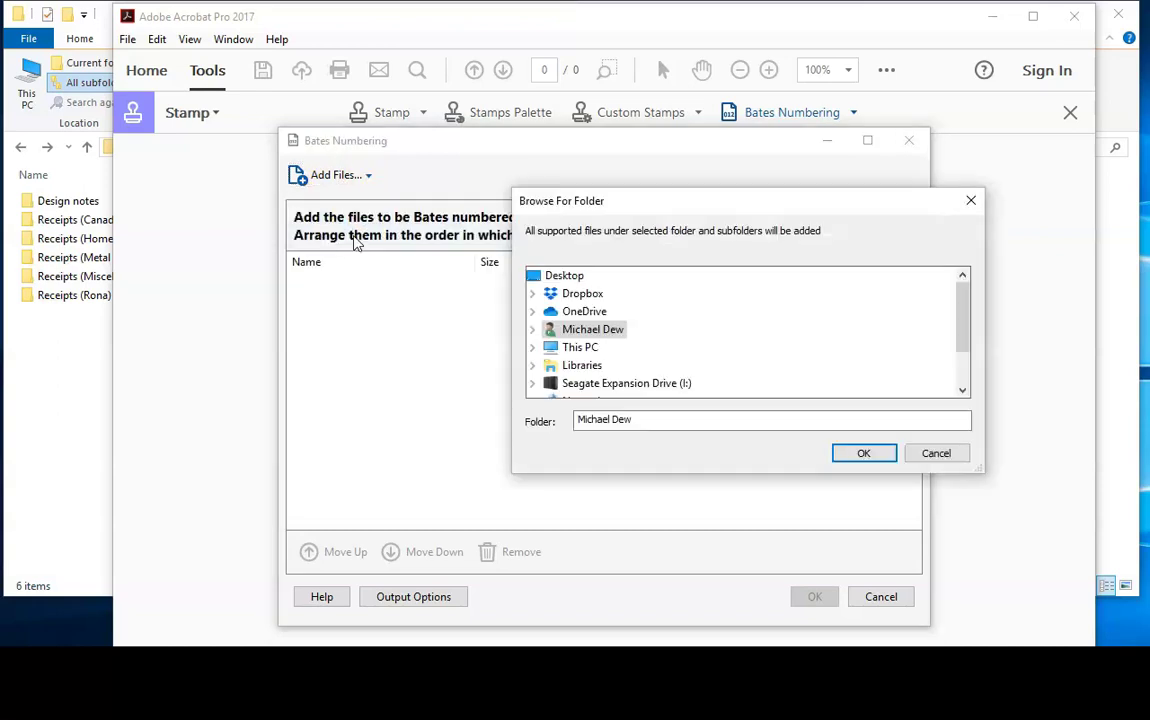
left_click(659, 420)
key("ctrl+a")
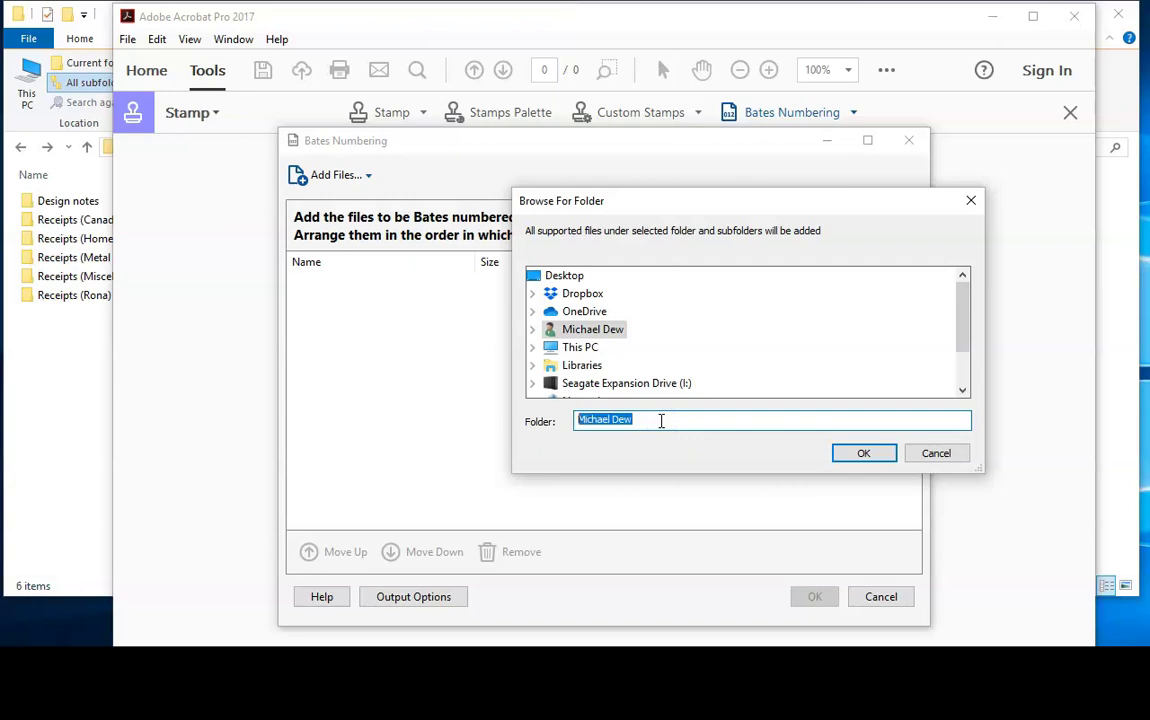
key("ctrl+v")
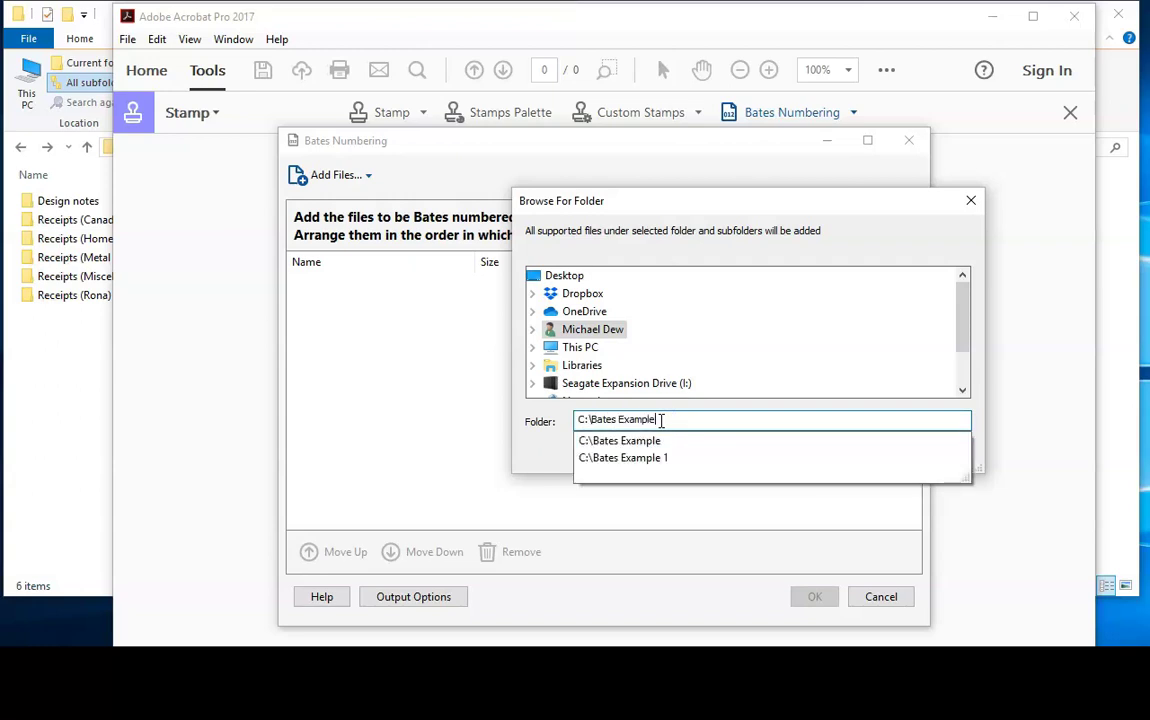
left_click(619, 508)
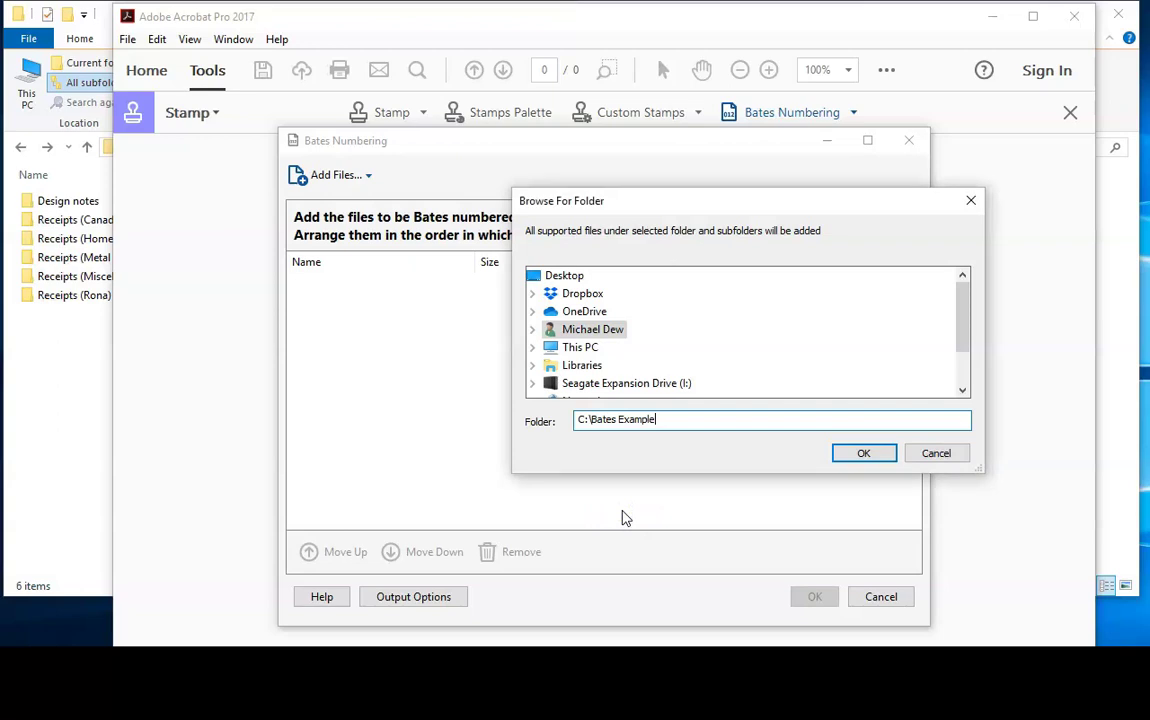
left_click(838, 458)
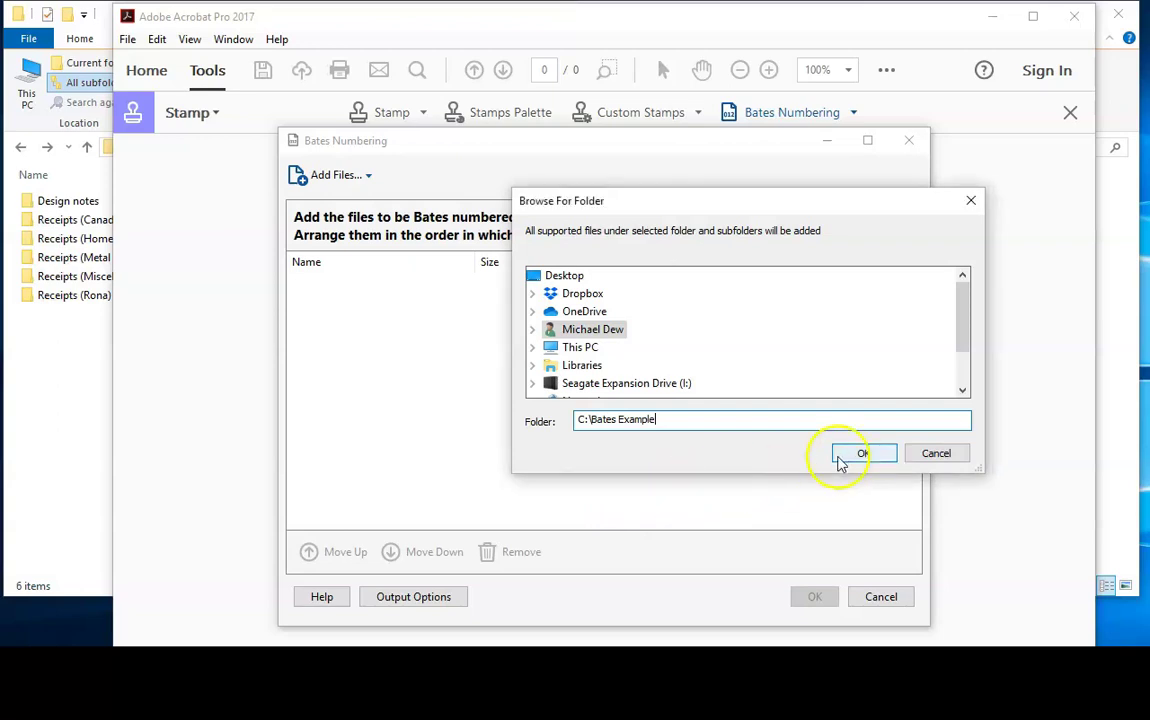
left_click(853, 457)
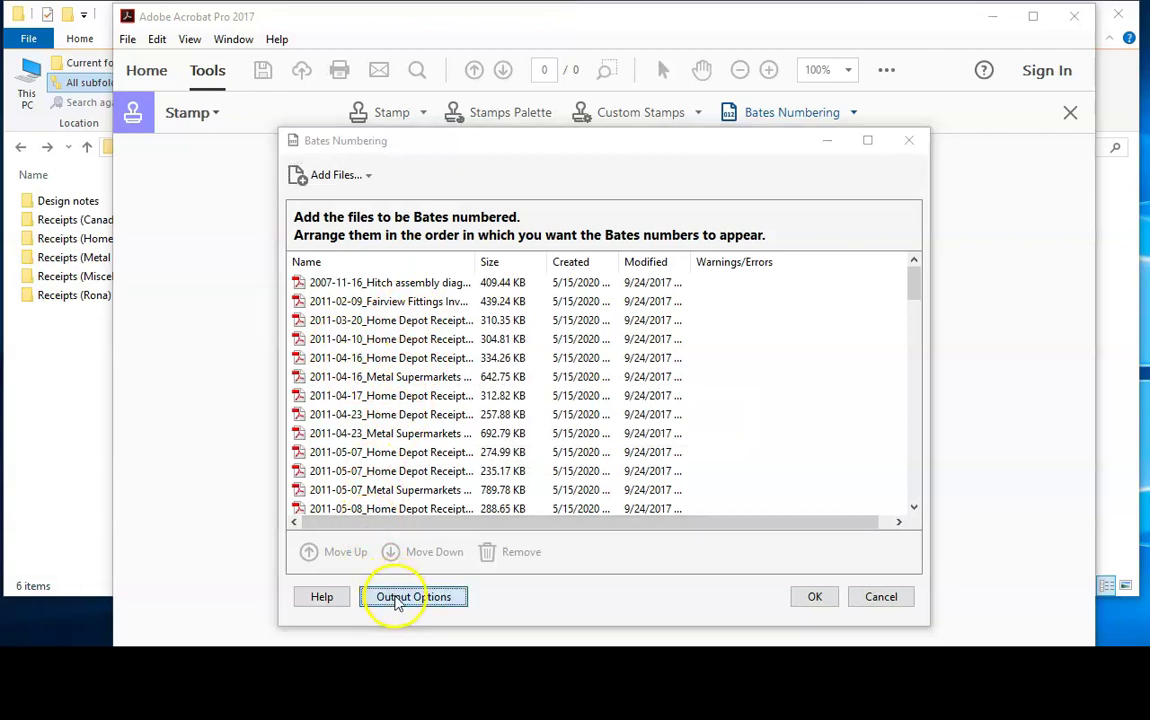
Step: Enable Create log file in the Bates output options and accept them
left_click(397, 599)
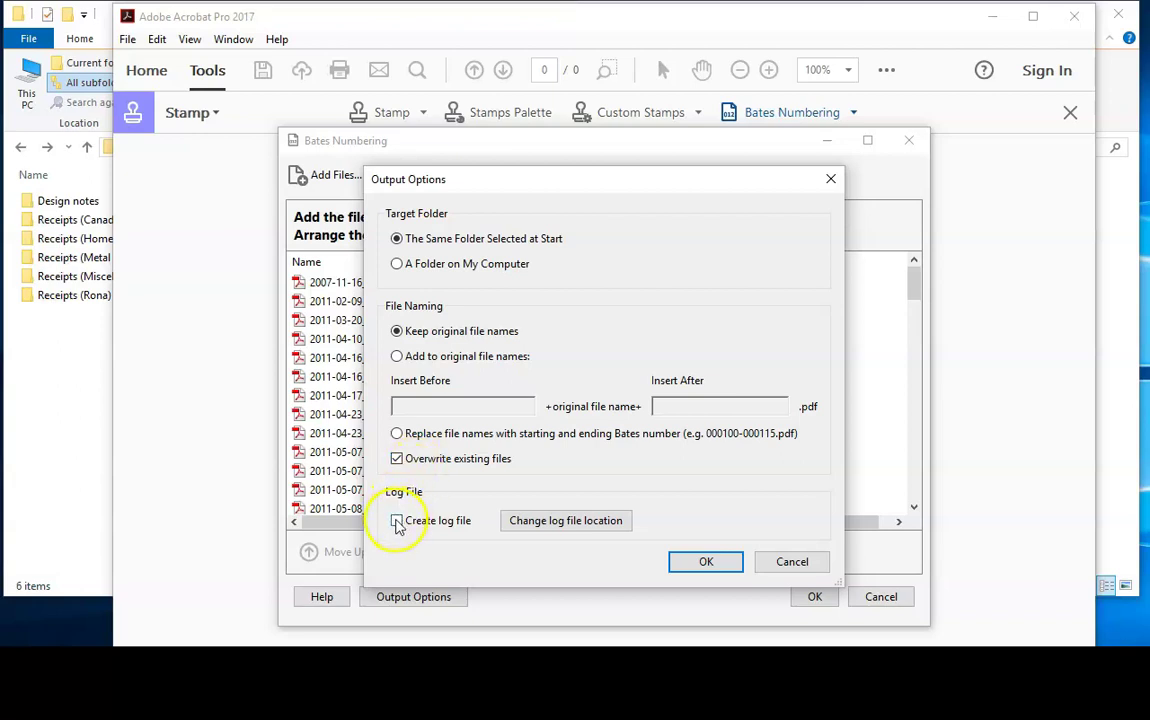
left_click(397, 522)
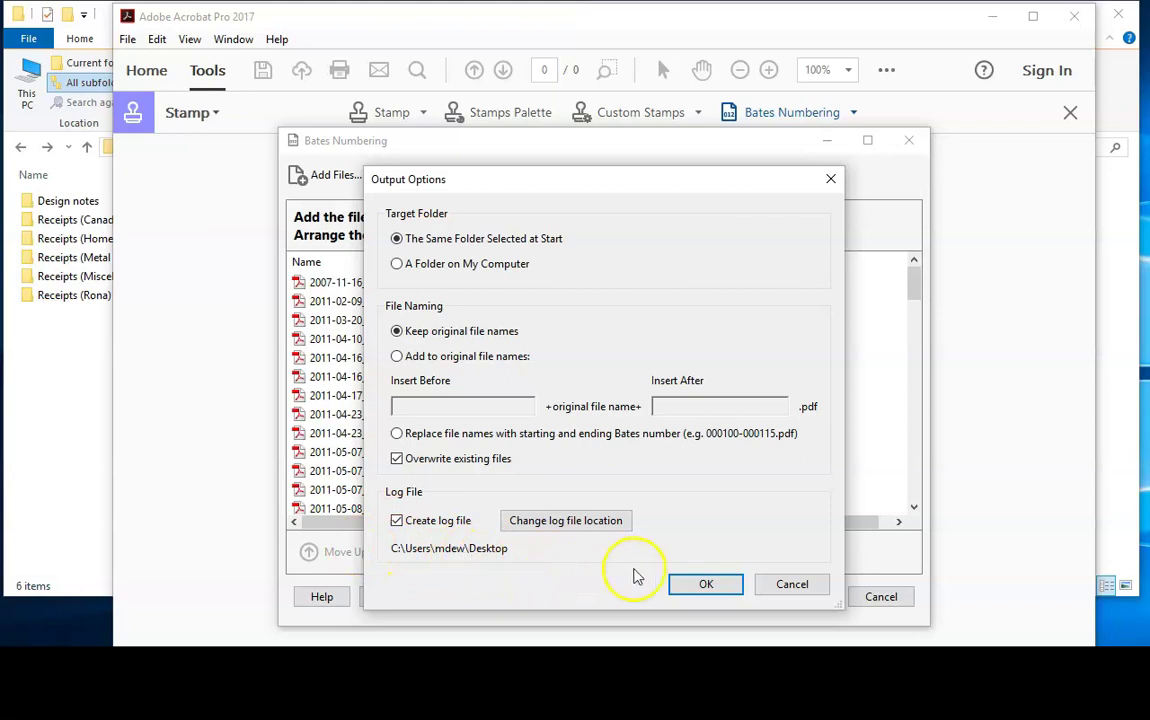
left_click(706, 584)
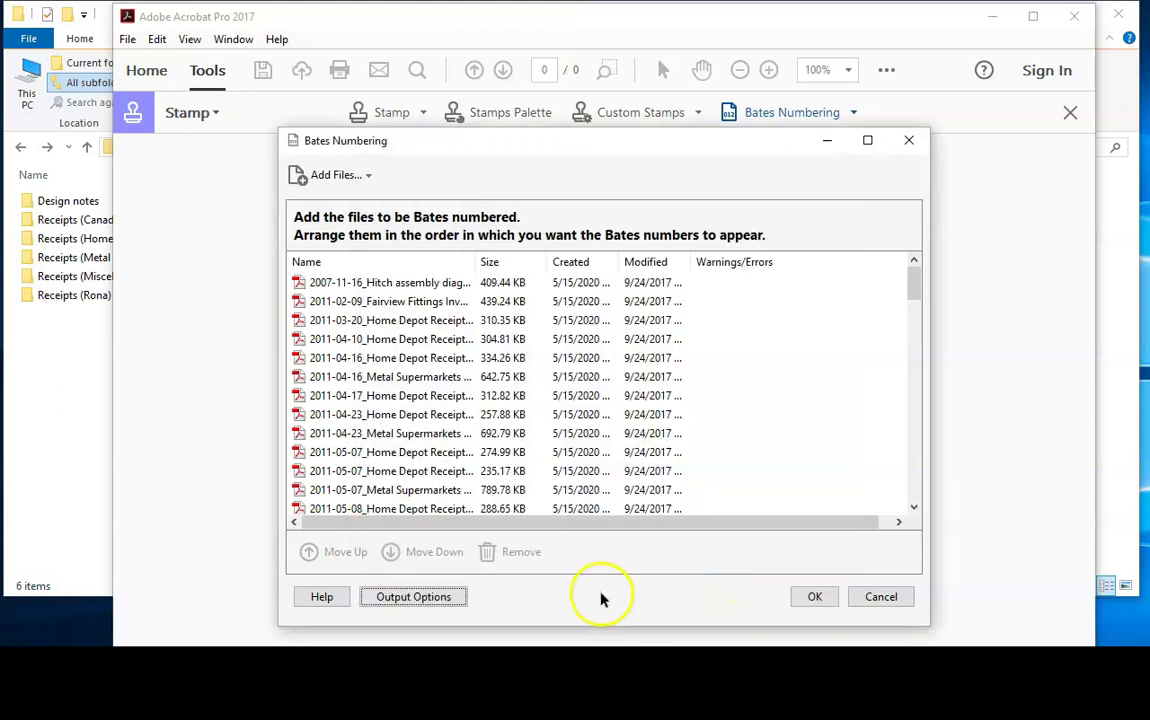
Step: Insert a 6-digit Bates number starting at 1 with prefix P into the right header
left_click(820, 603)
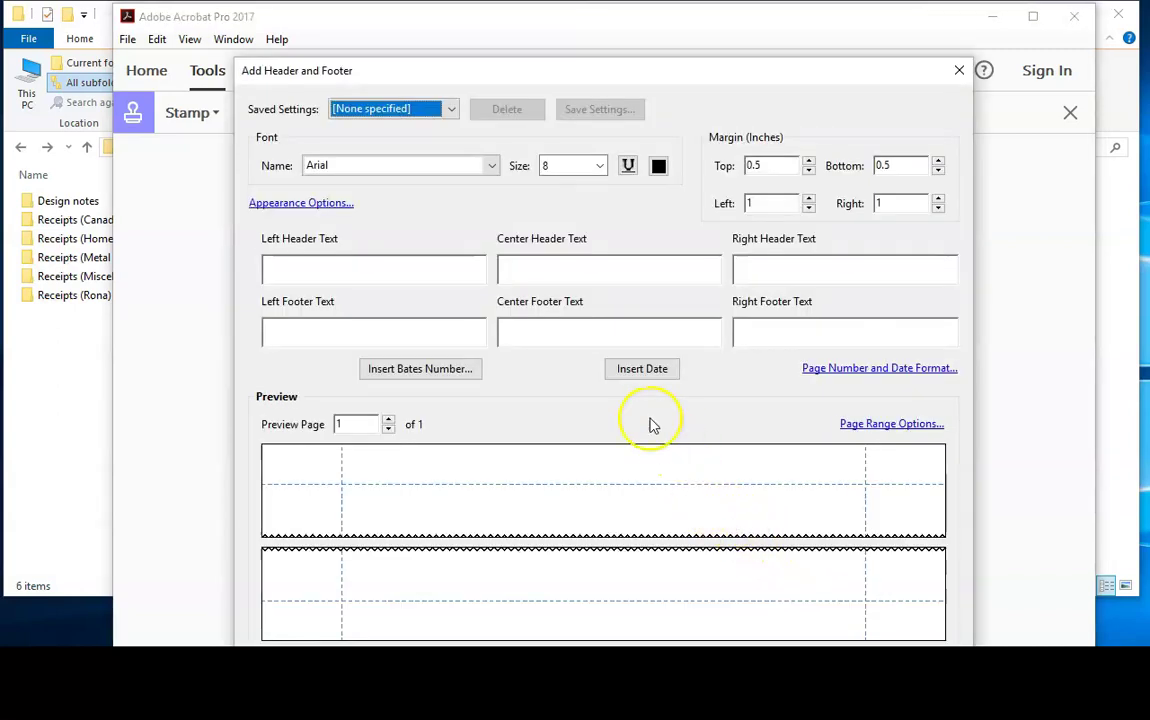
left_click(757, 266)
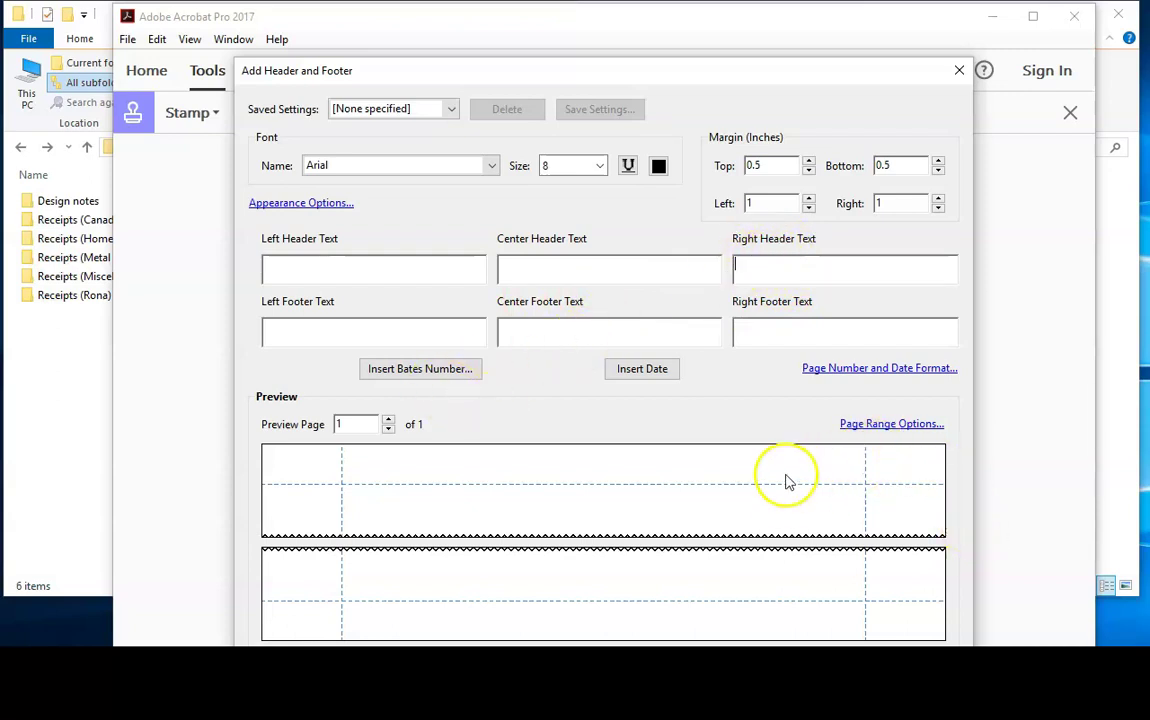
left_click(404, 372)
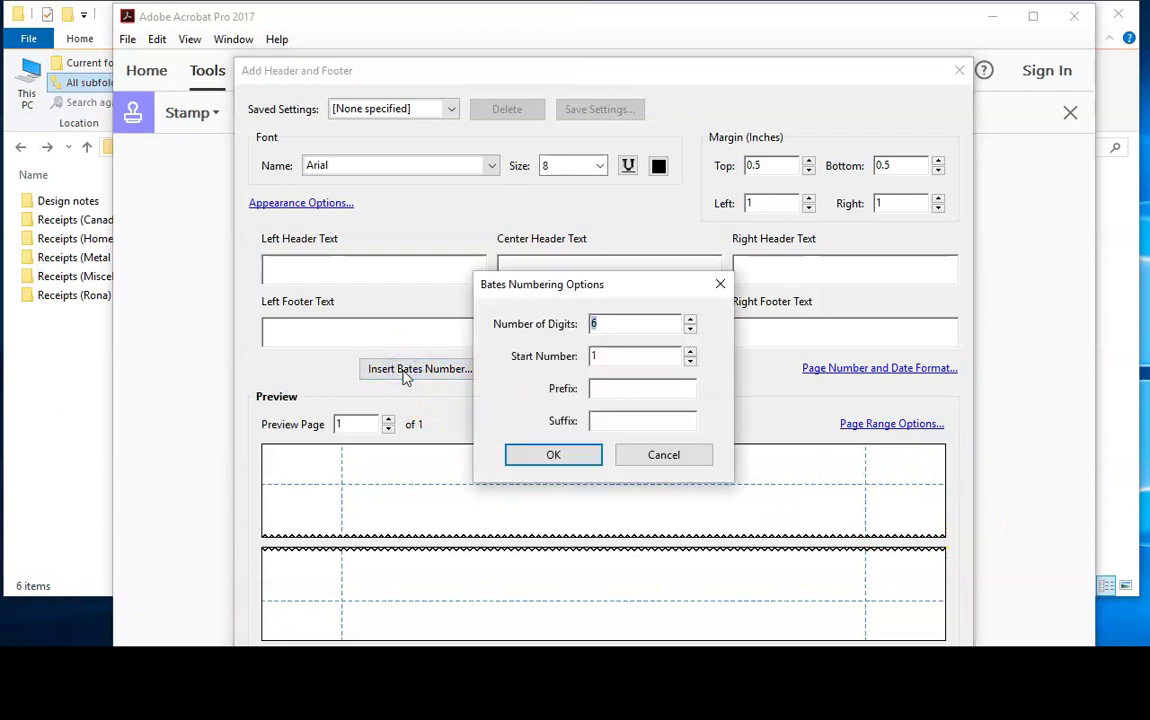
left_click(622, 389)
left_click(552, 455)
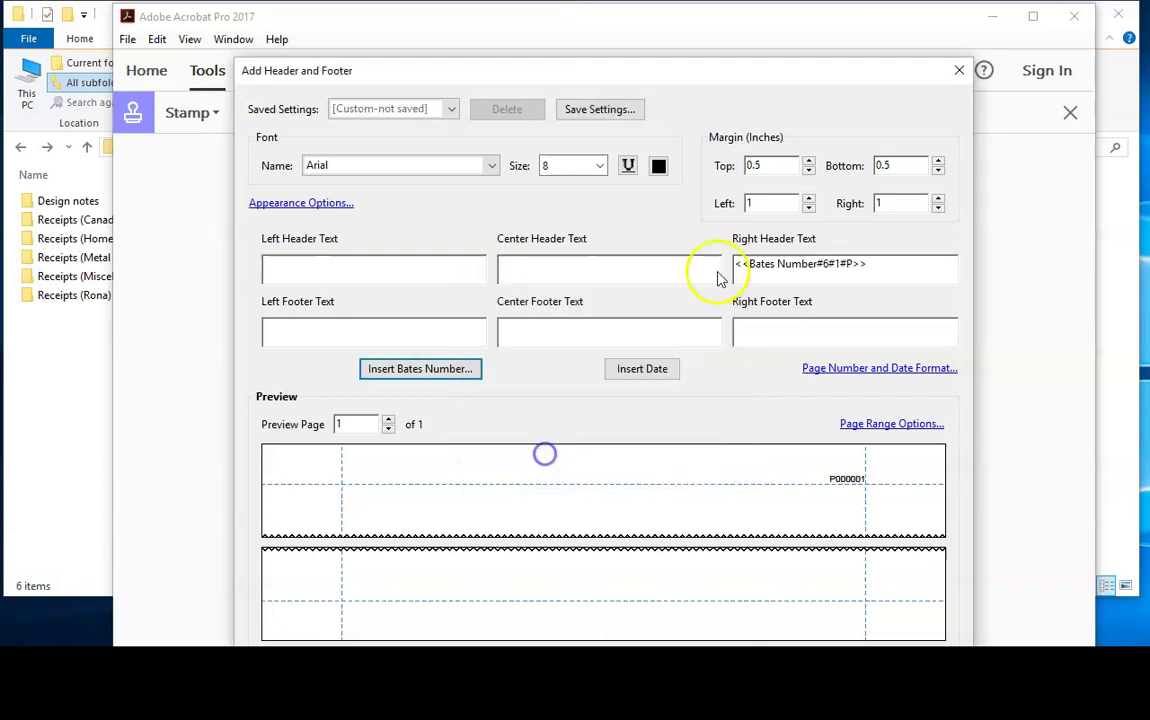
Step: Set the header font size to 12 and the top and right margins to 0.4
left_click(600, 166)
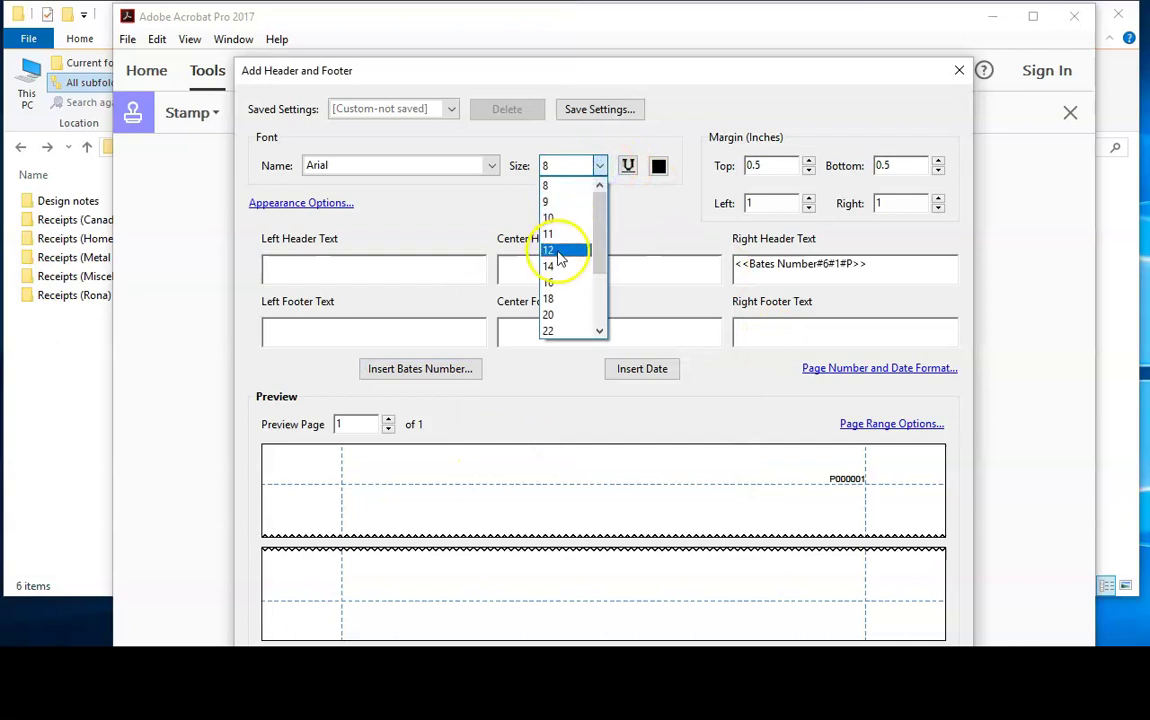
left_click(550, 250)
left_click(938, 209)
left_click(938, 209)
left_click(938, 209)
left_click(938, 209)
left_click(938, 209)
left_click(938, 209)
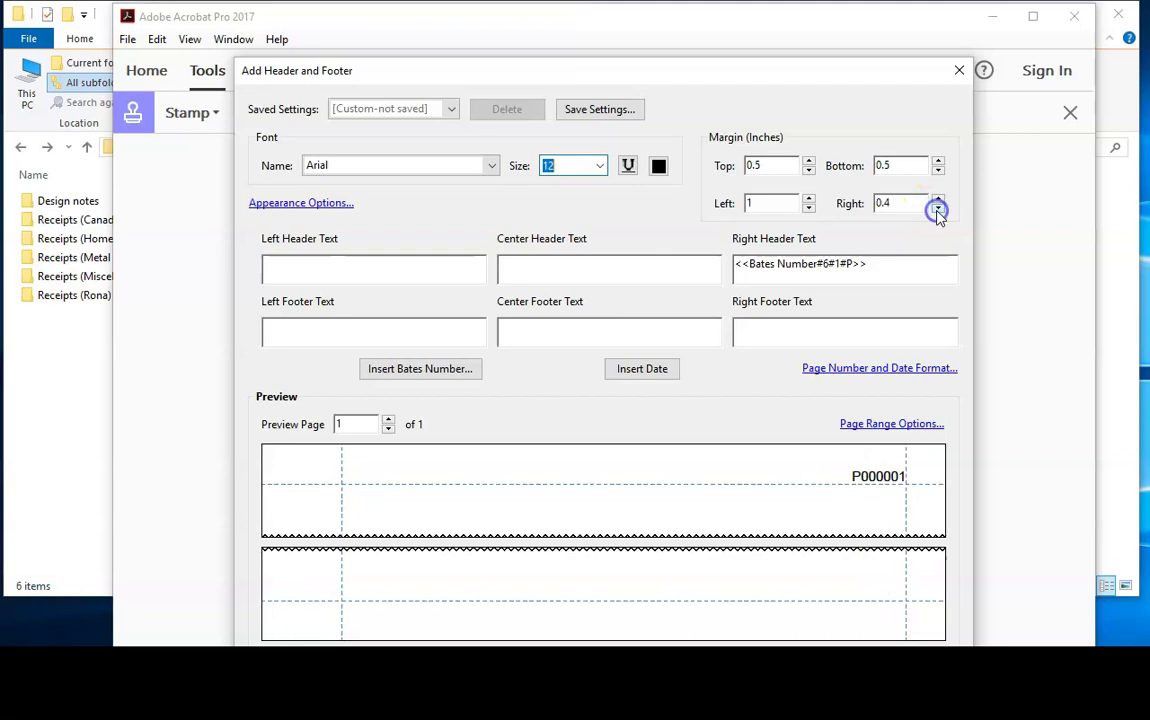
left_click(809, 170)
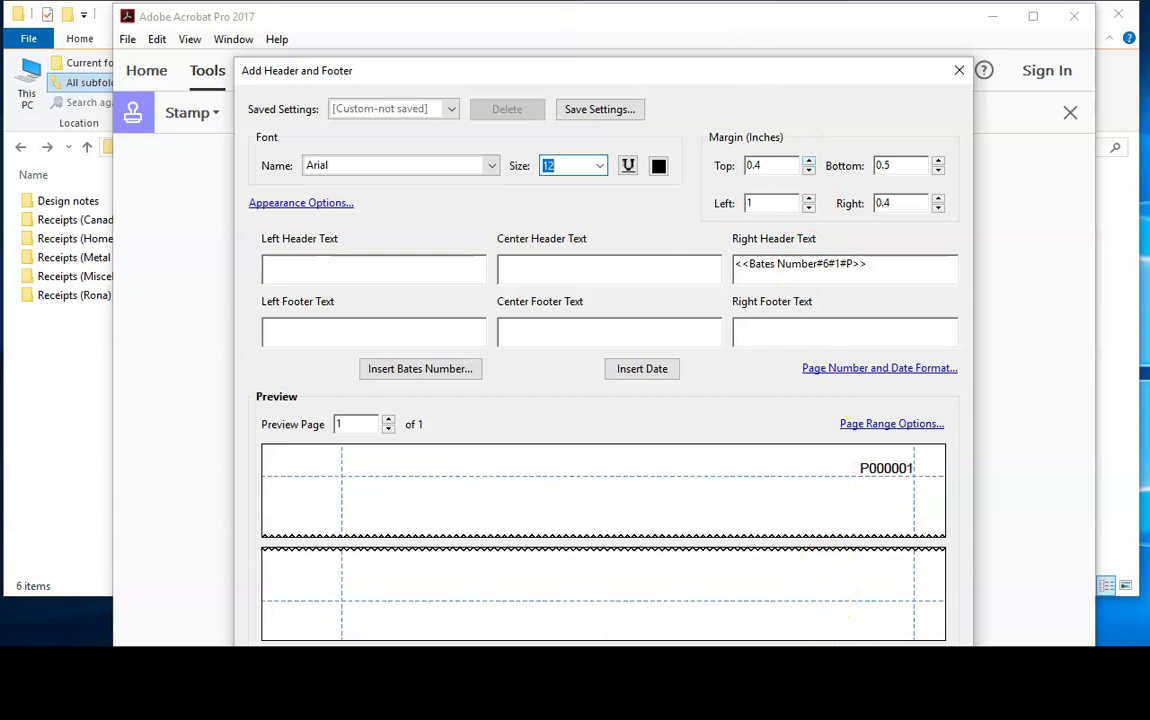
left_click_drag(600, 70, 610, 3)
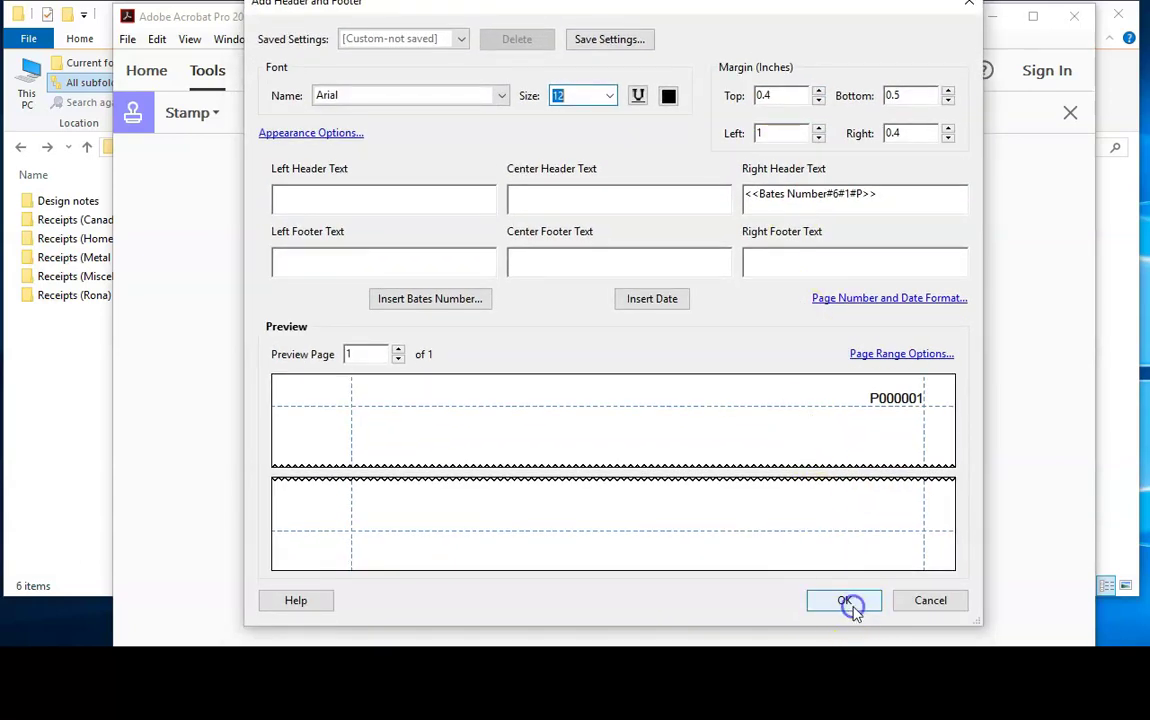
Step: Apply the Bates stamp to all 84 PDF files and dismiss the completion message
left_click(848, 603)
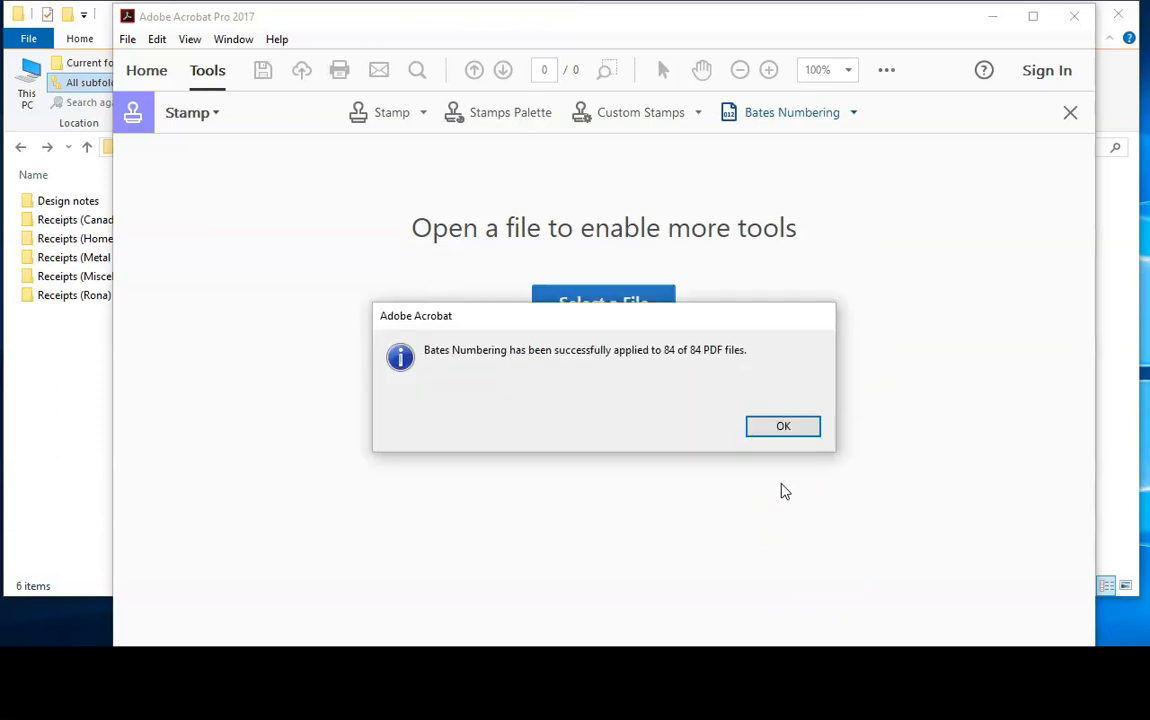
left_click(782, 428)
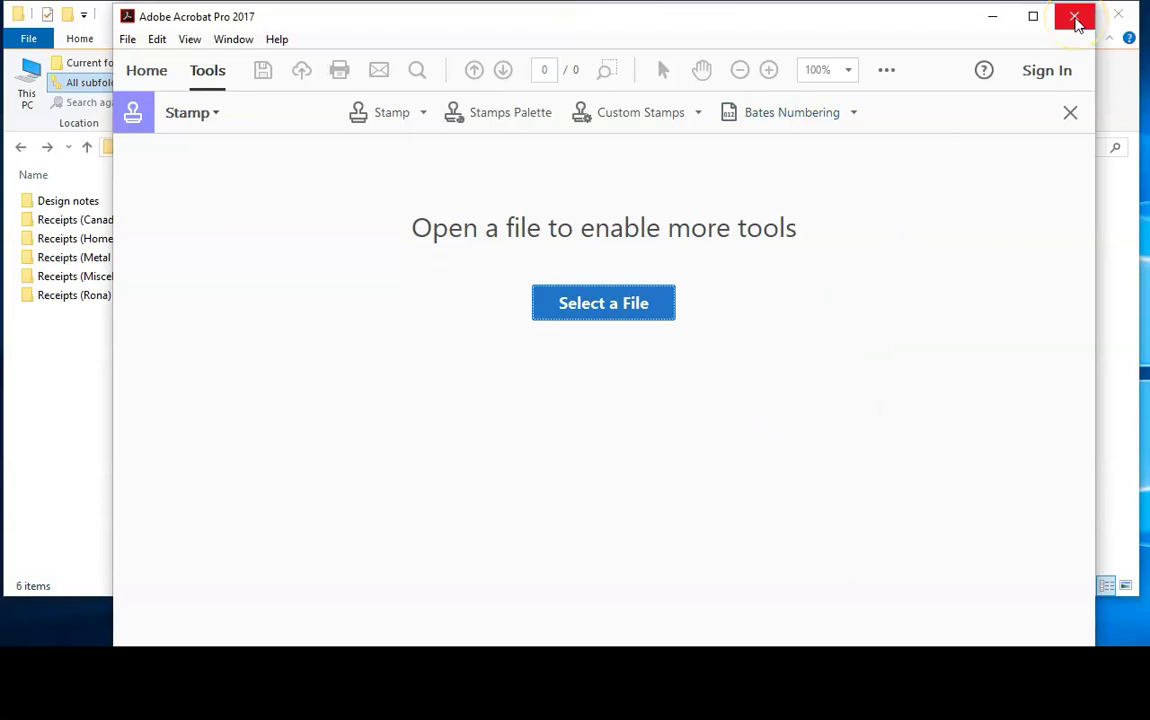
Step: Check the stamped 2011-04-23 Home Depot receipt, close it, and return to Bates Example
left_click(1076, 22)
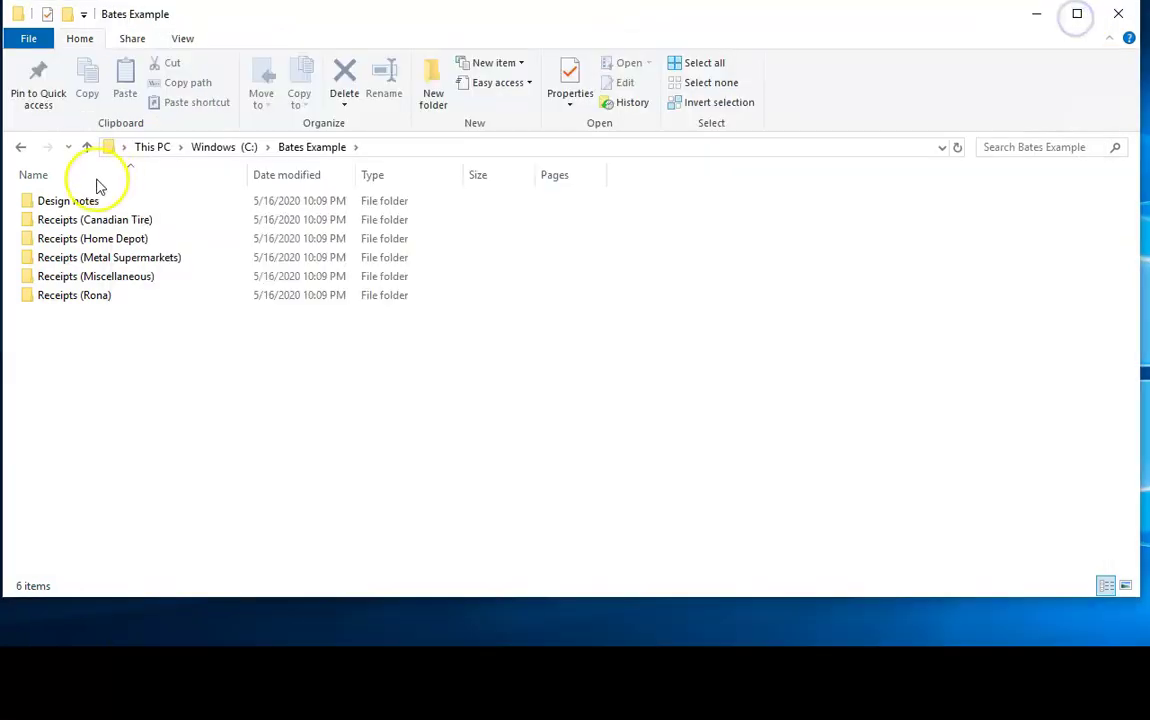
double_click(85, 238)
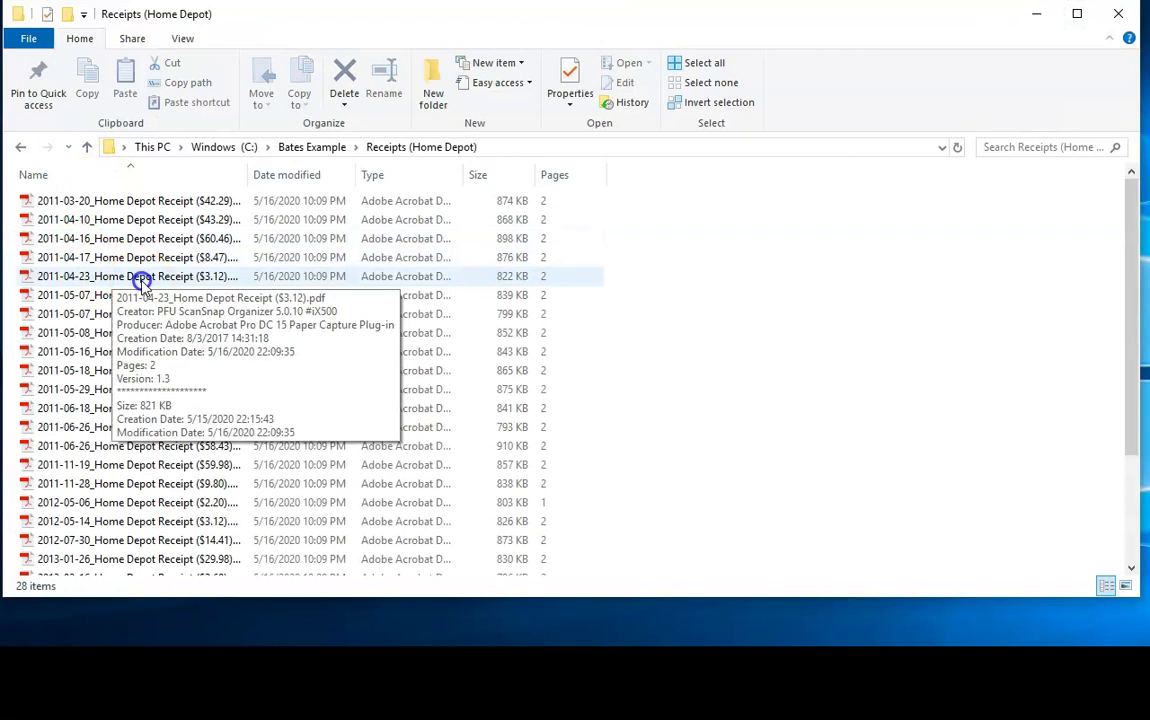
double_click(141, 278)
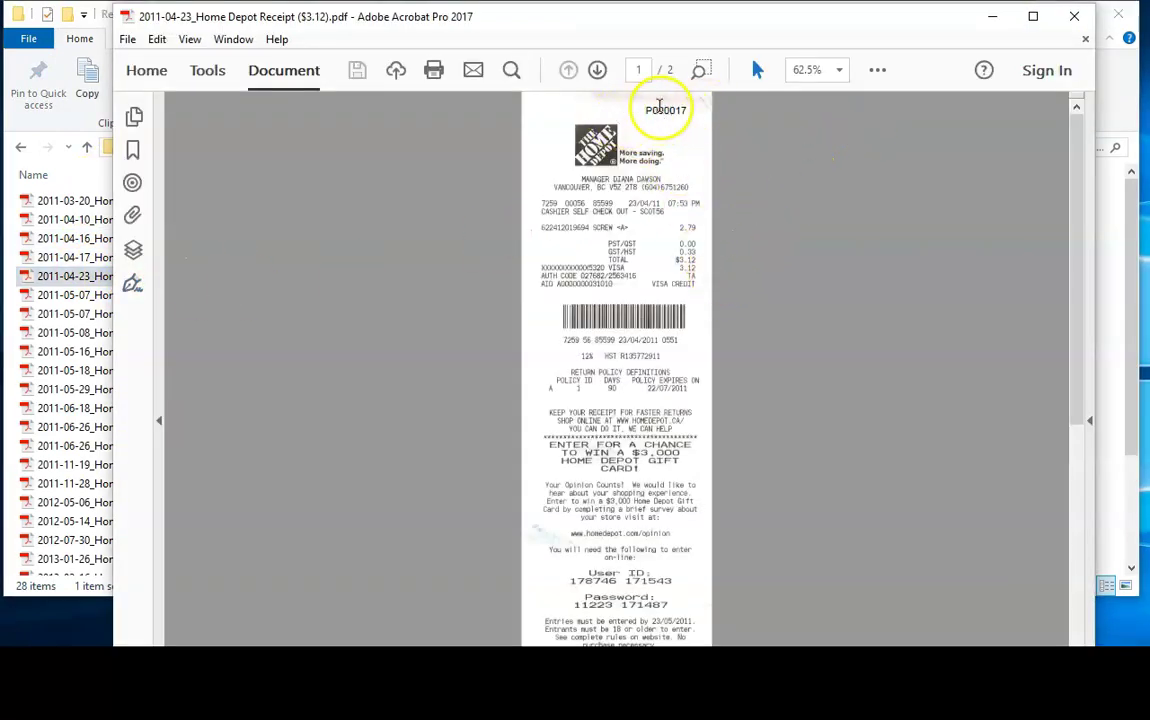
left_click(1074, 16)
left_click(312, 147)
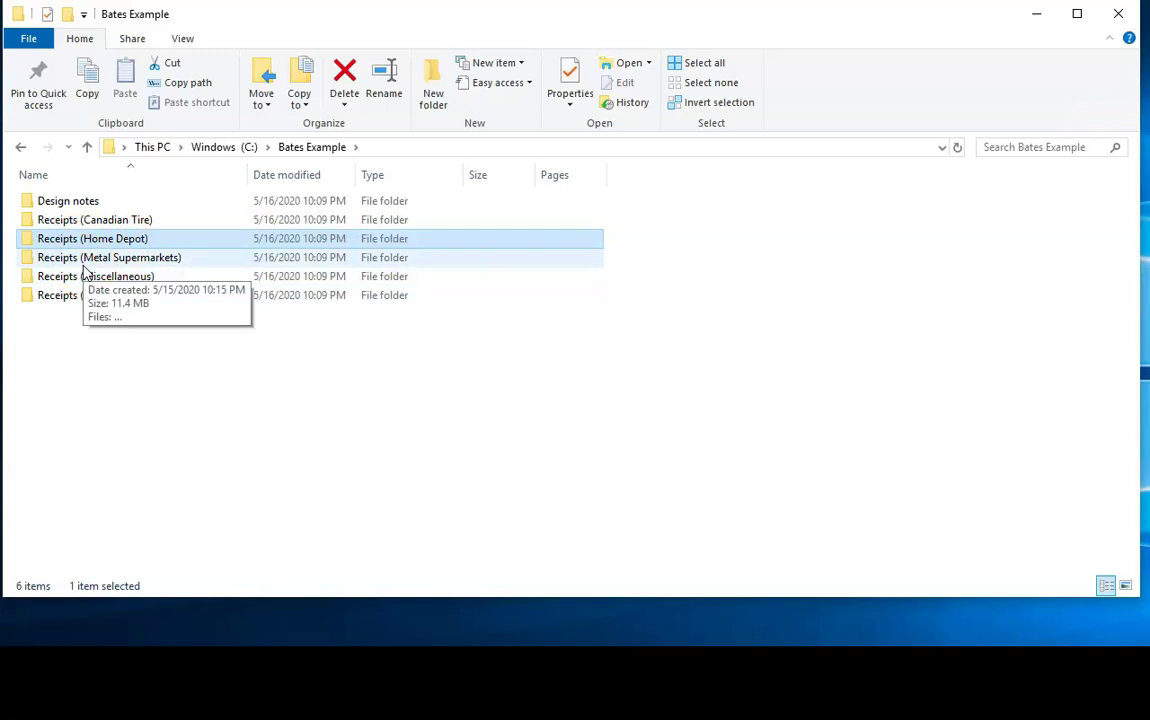
Step: Review the Links, Date, Relative path and File names columns in Excel and select cell H2
left_click(115, 238)
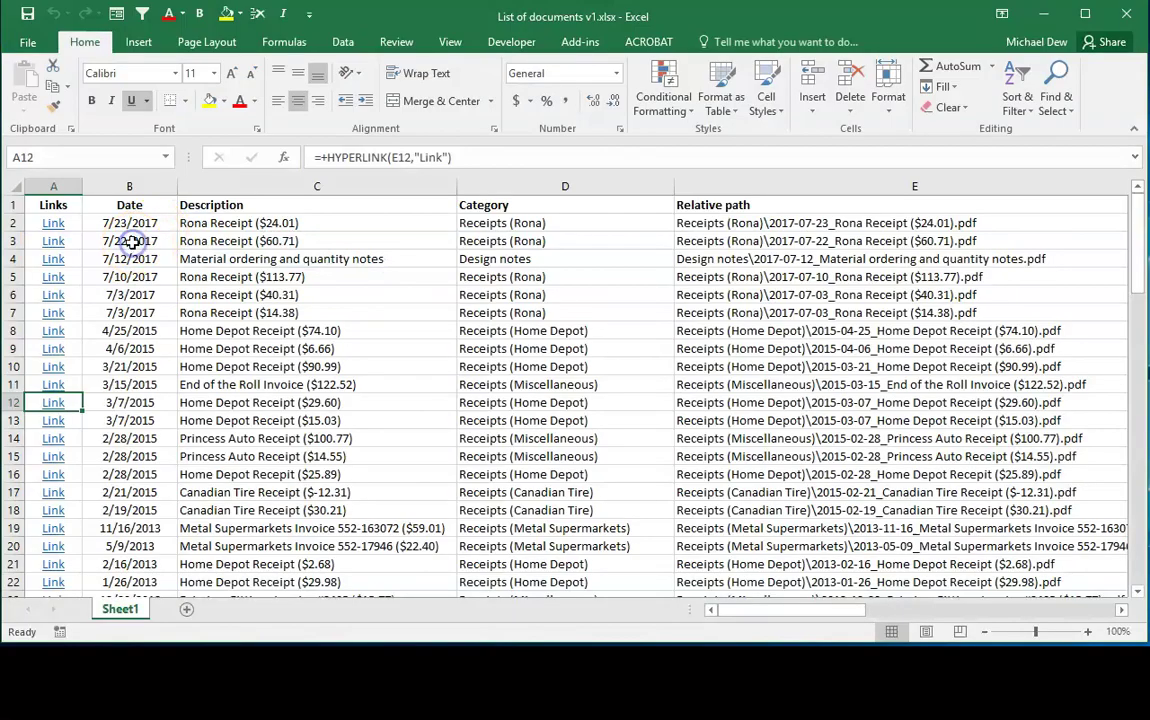
left_click(123, 240)
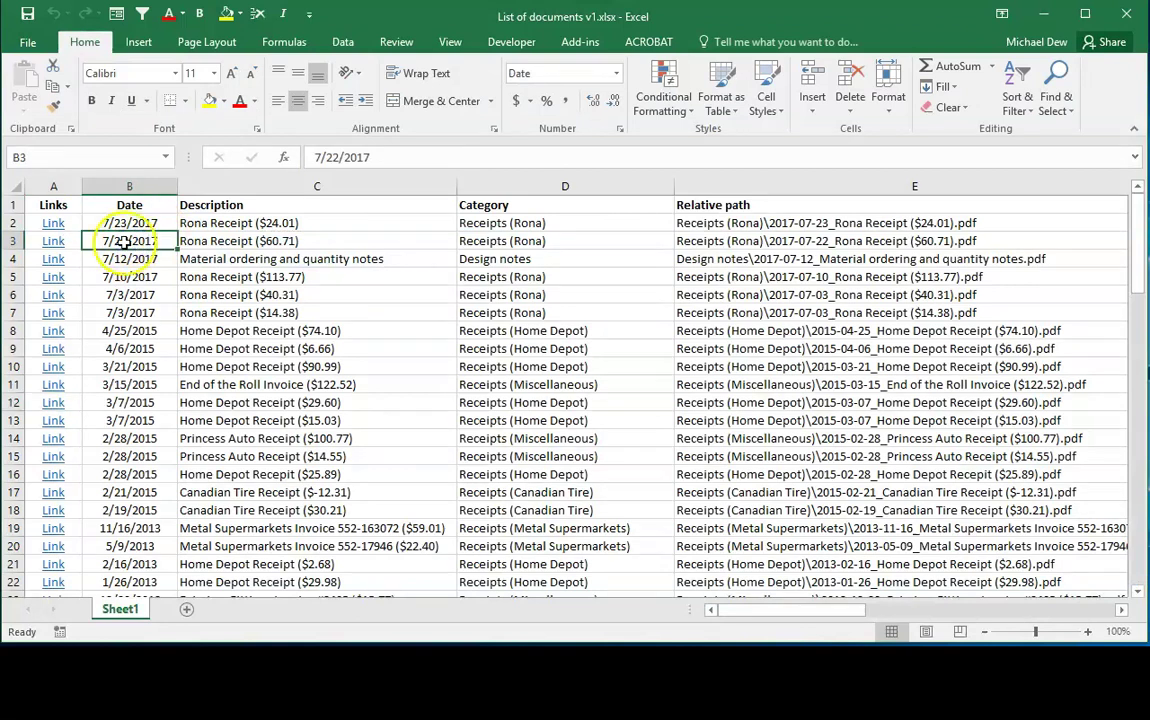
left_click(53, 204)
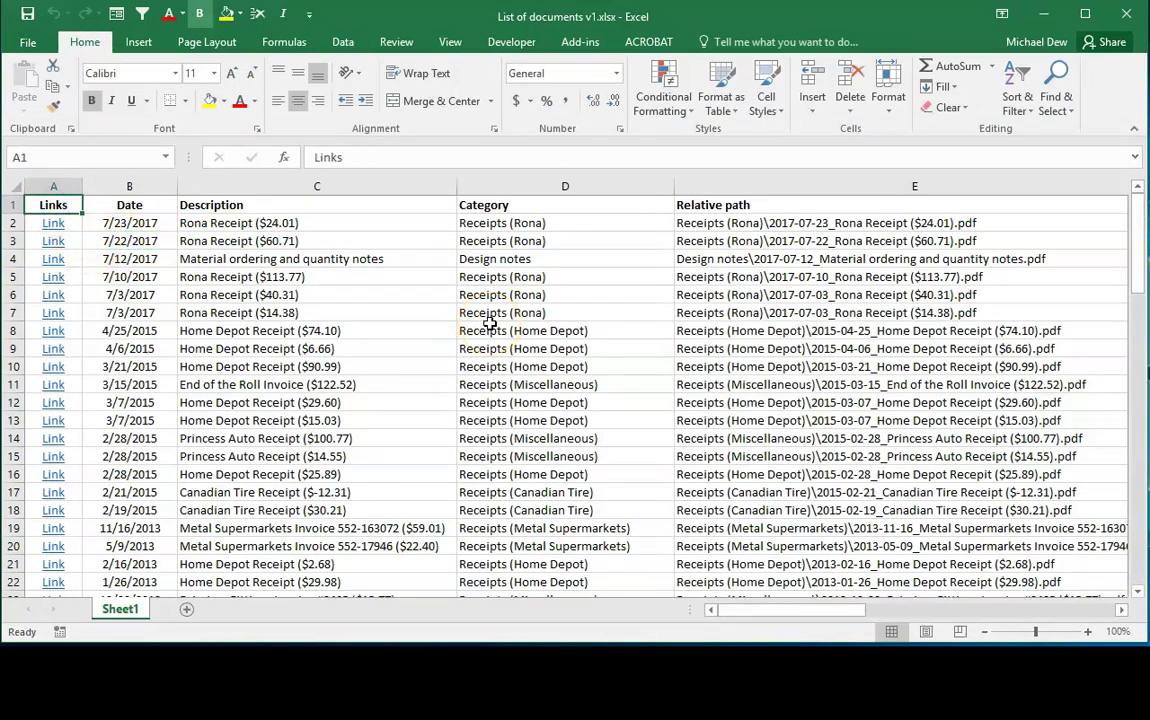
key("Right")
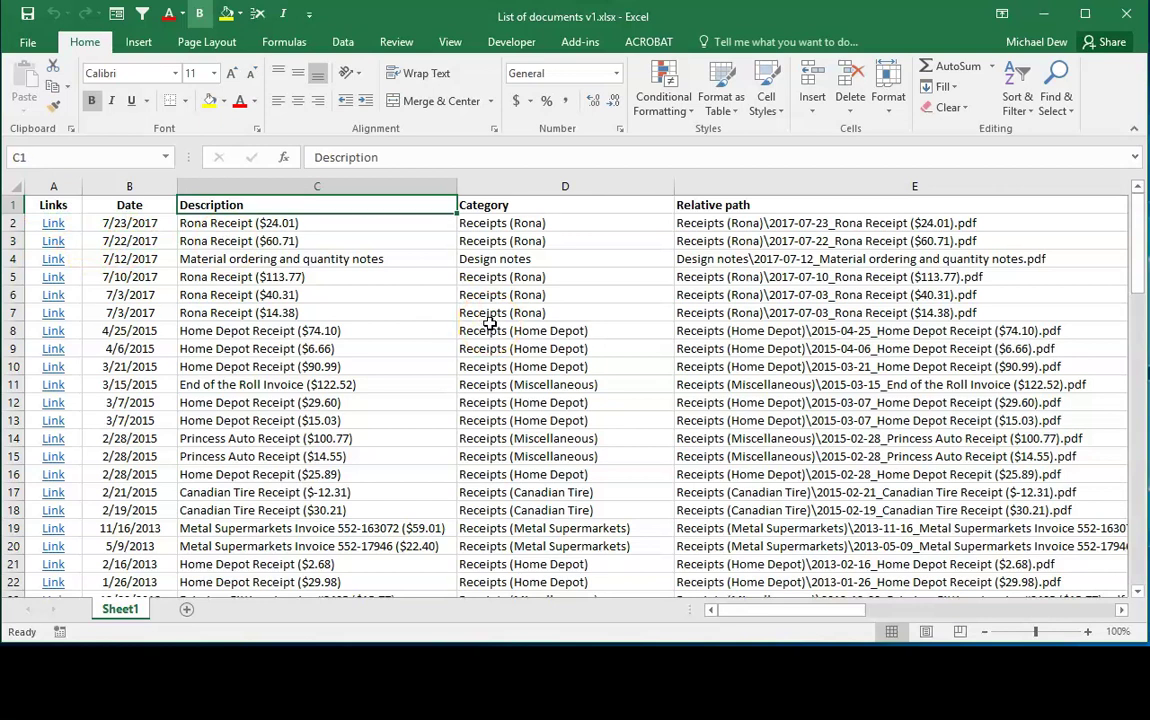
key("Right")
key("Right")
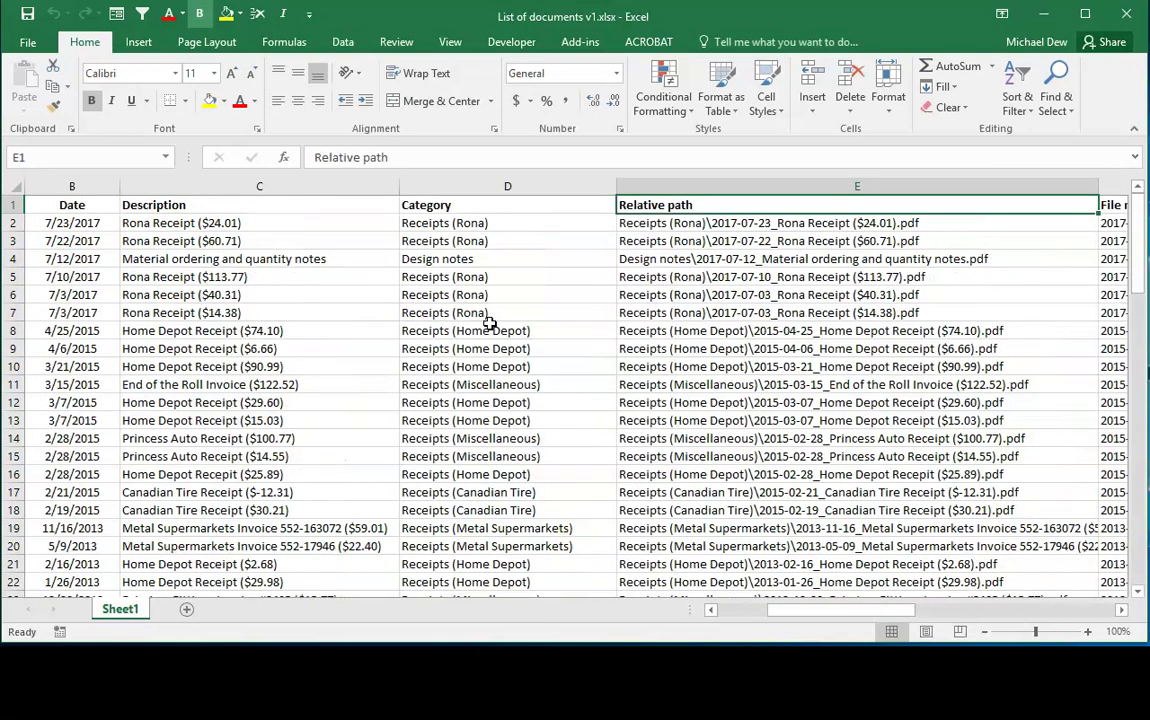
key("Right")
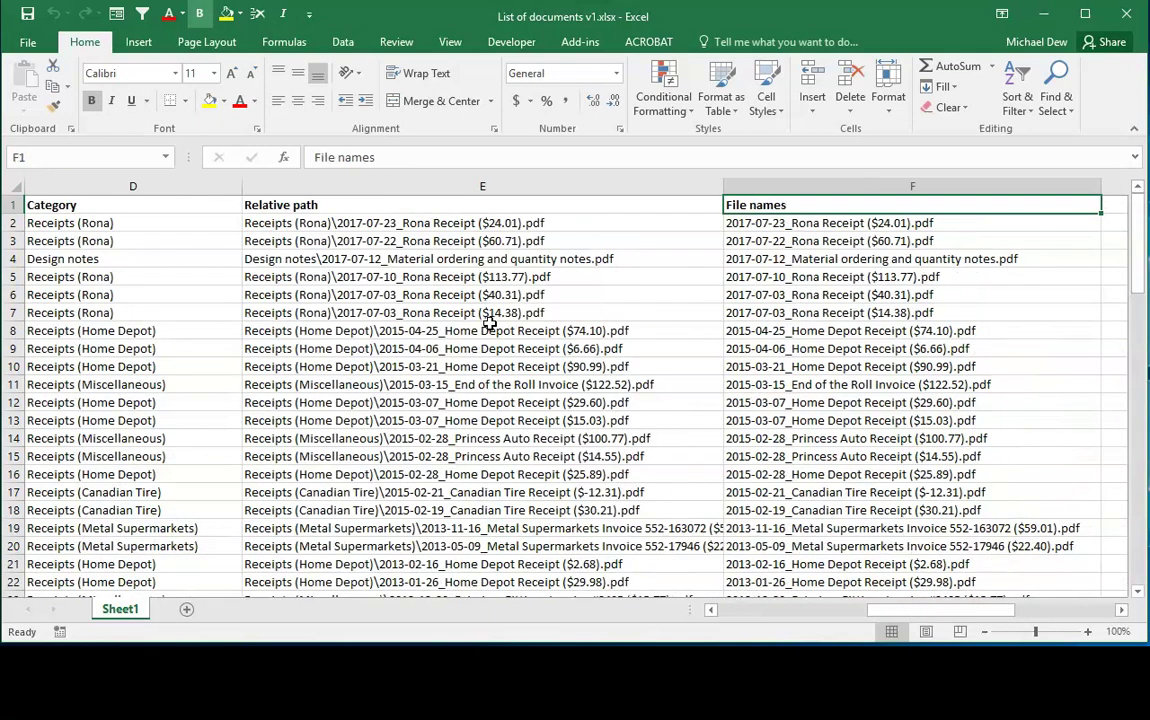
left_click(1059, 231)
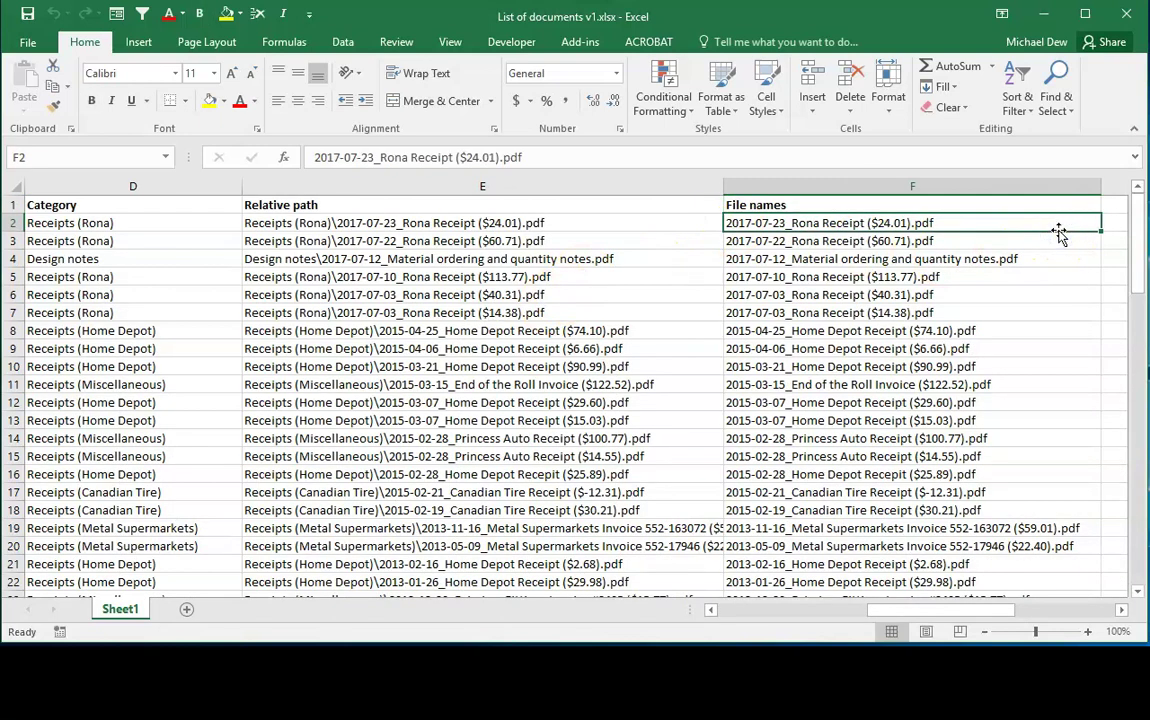
key("Right")
key("Right")
key("Right")
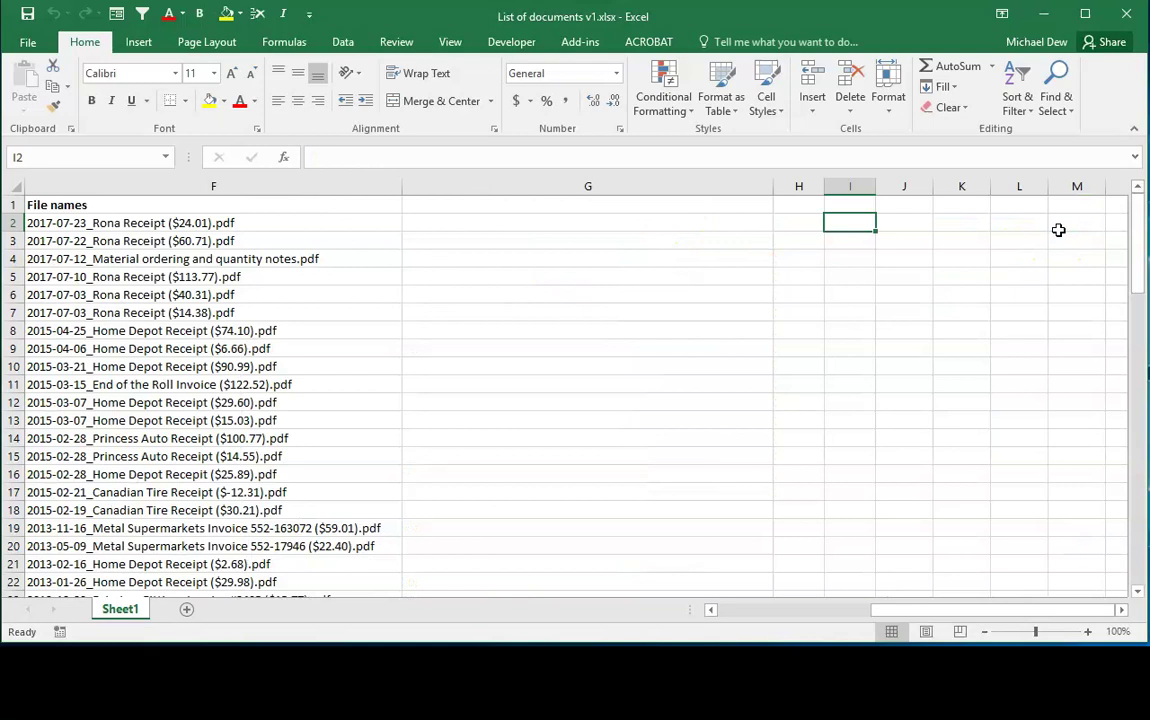
key("Left")
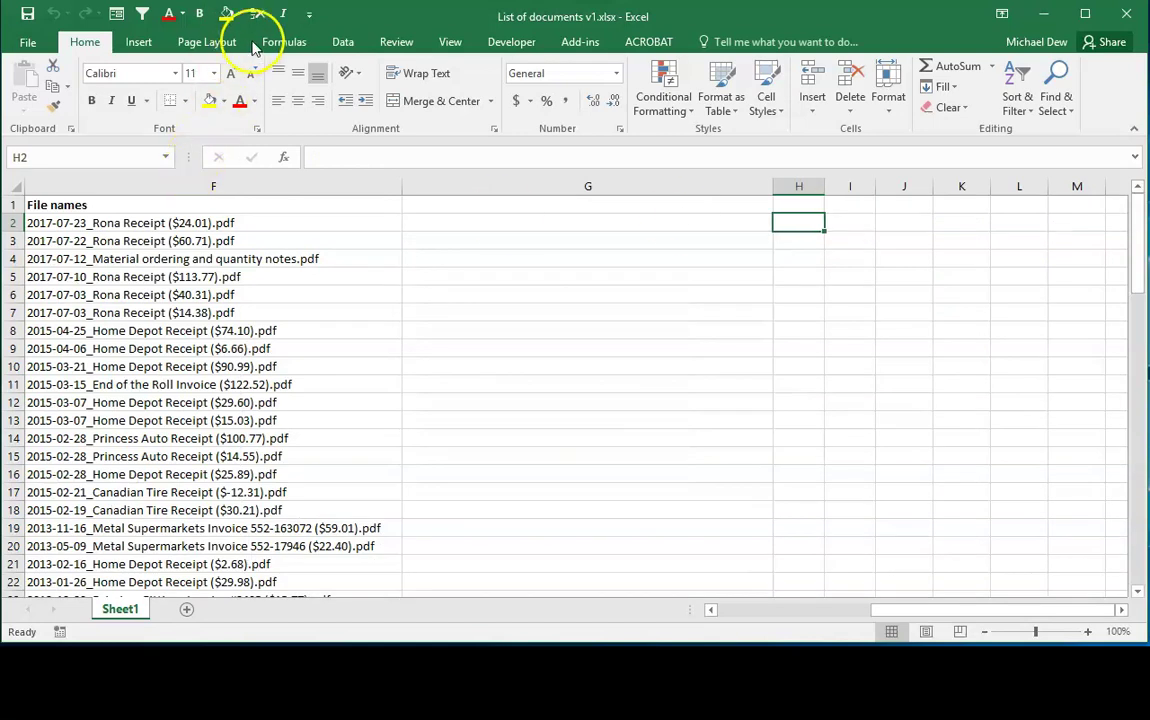
Step: Start a From Text import, show All Files (*.*) on the Desktop, and pick Bates.log
left_click(343, 45)
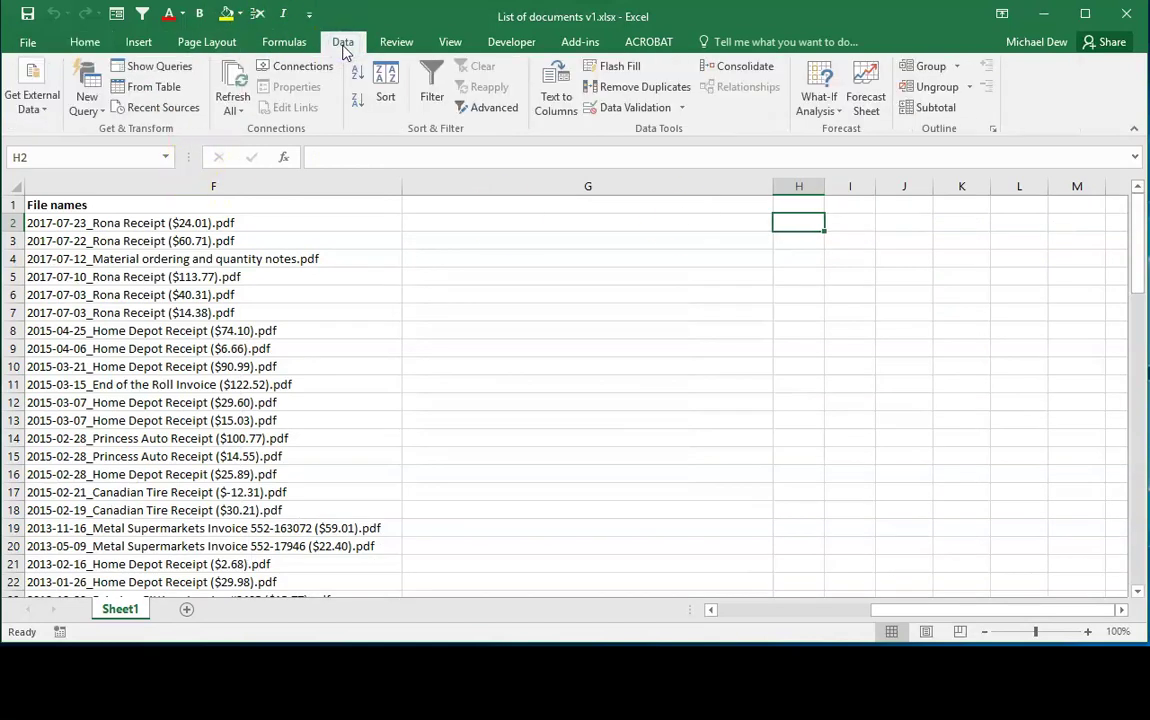
left_click(38, 104)
left_click(105, 170)
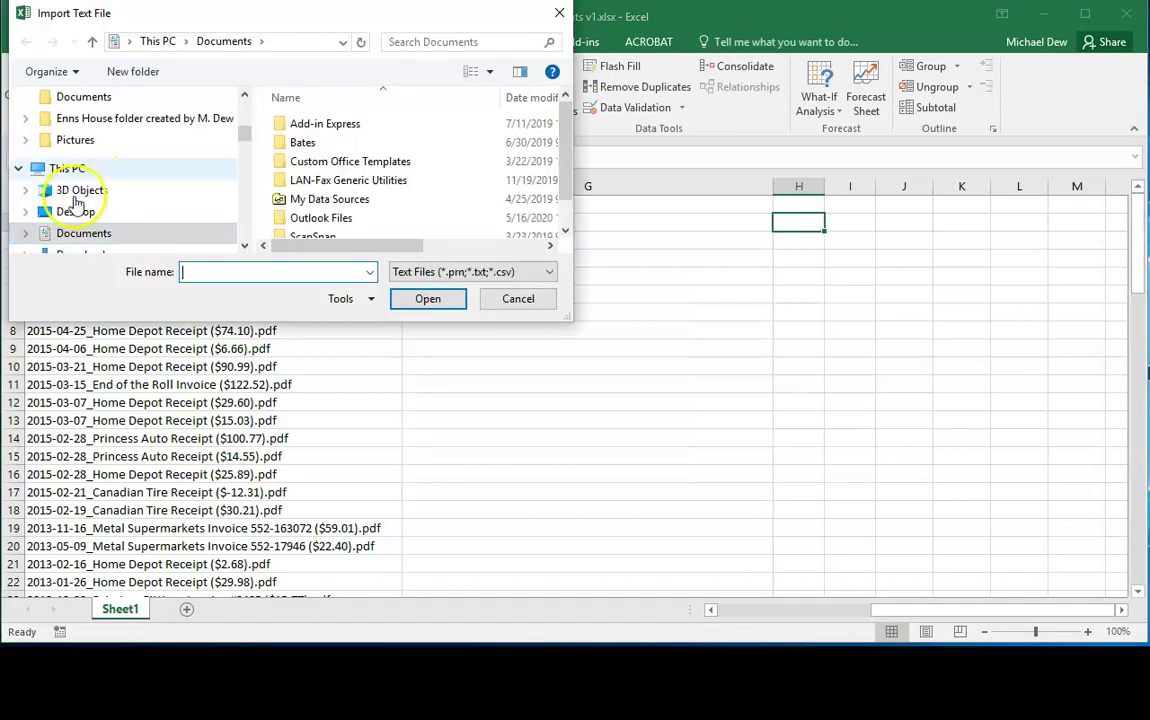
left_click(75, 213)
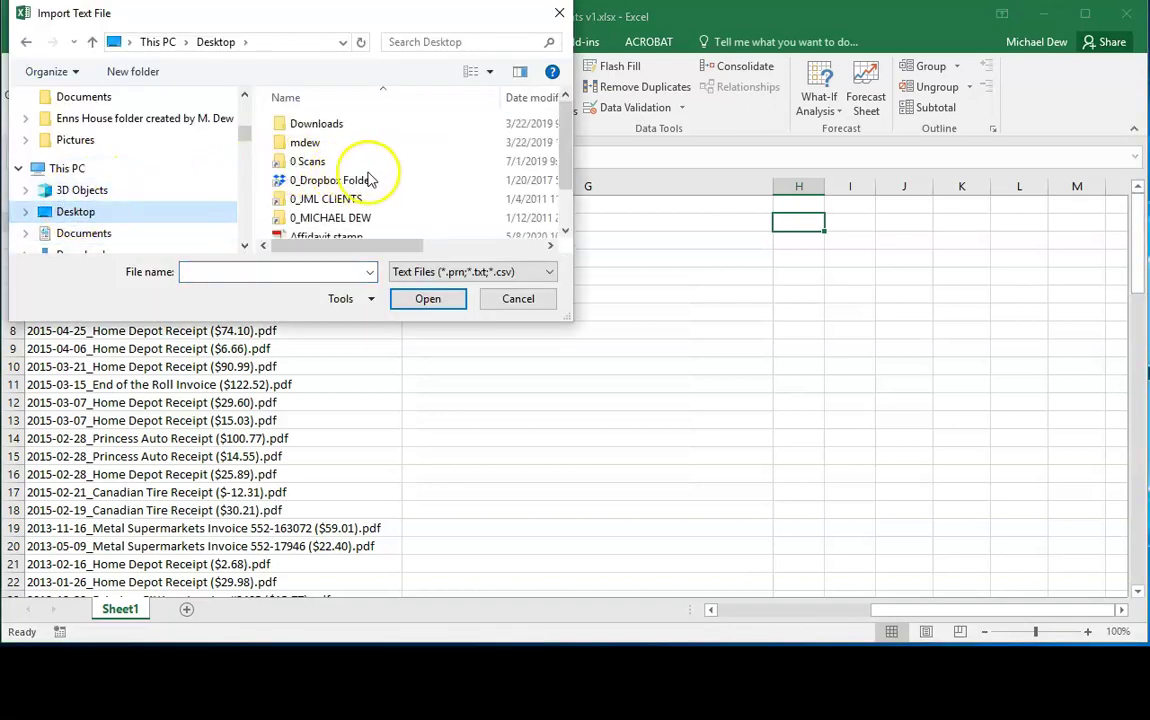
scroll(365, 165, "down", 1)
left_click(437, 272)
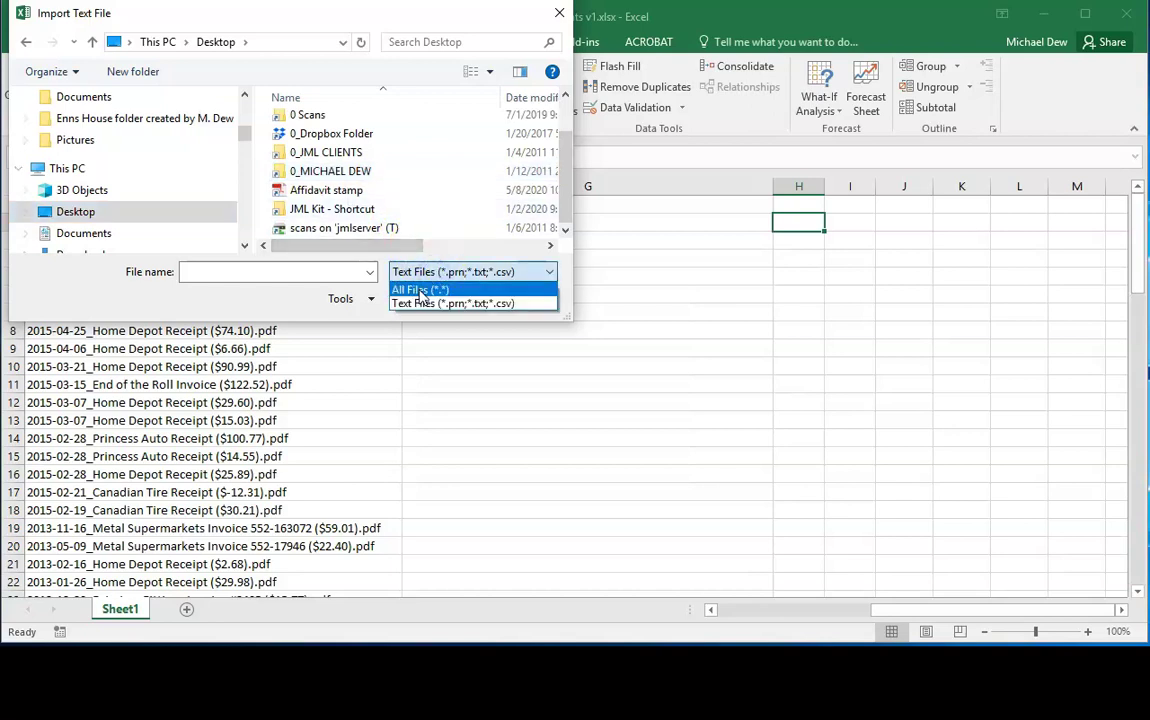
left_click(402, 287)
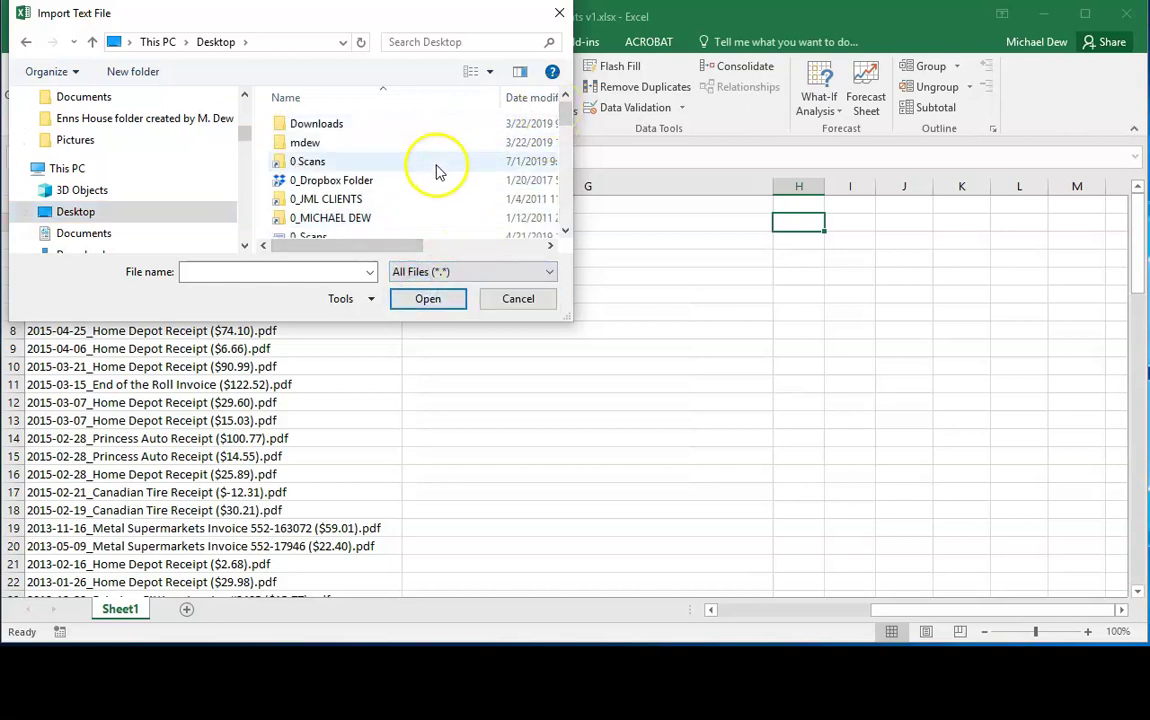
scroll(436, 172, "down", 1)
scroll(436, 172, "down", 4)
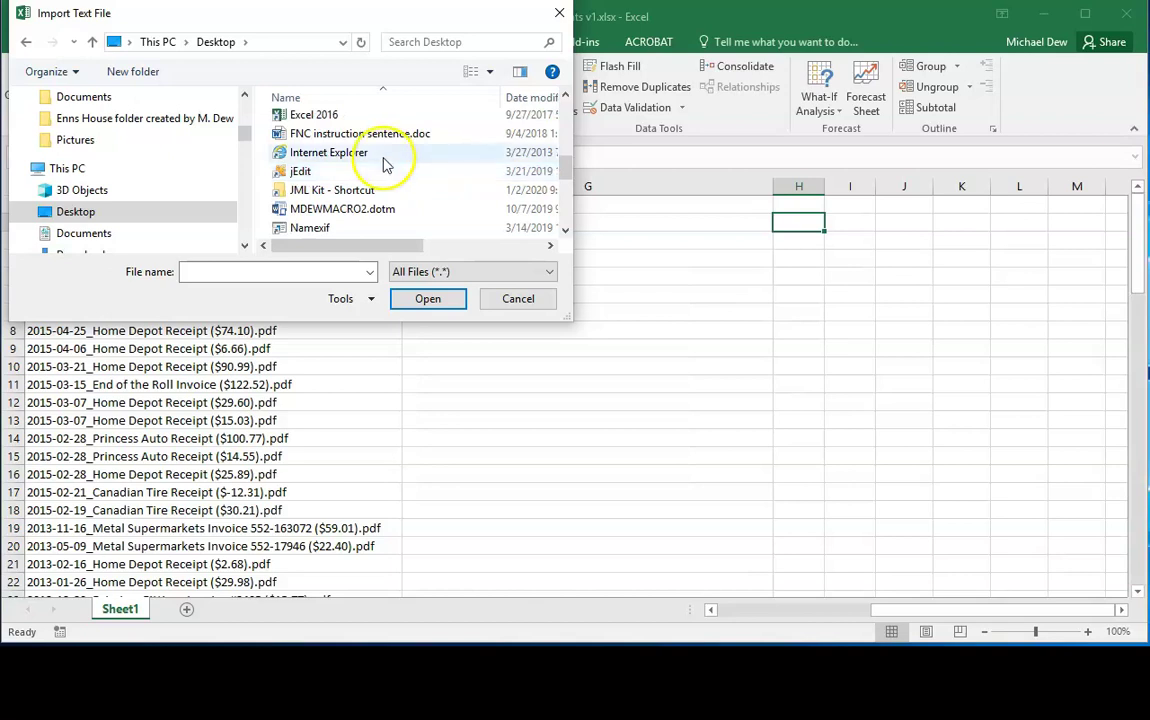
scroll(388, 165, "up", 1)
scroll(323, 160, "up", 1)
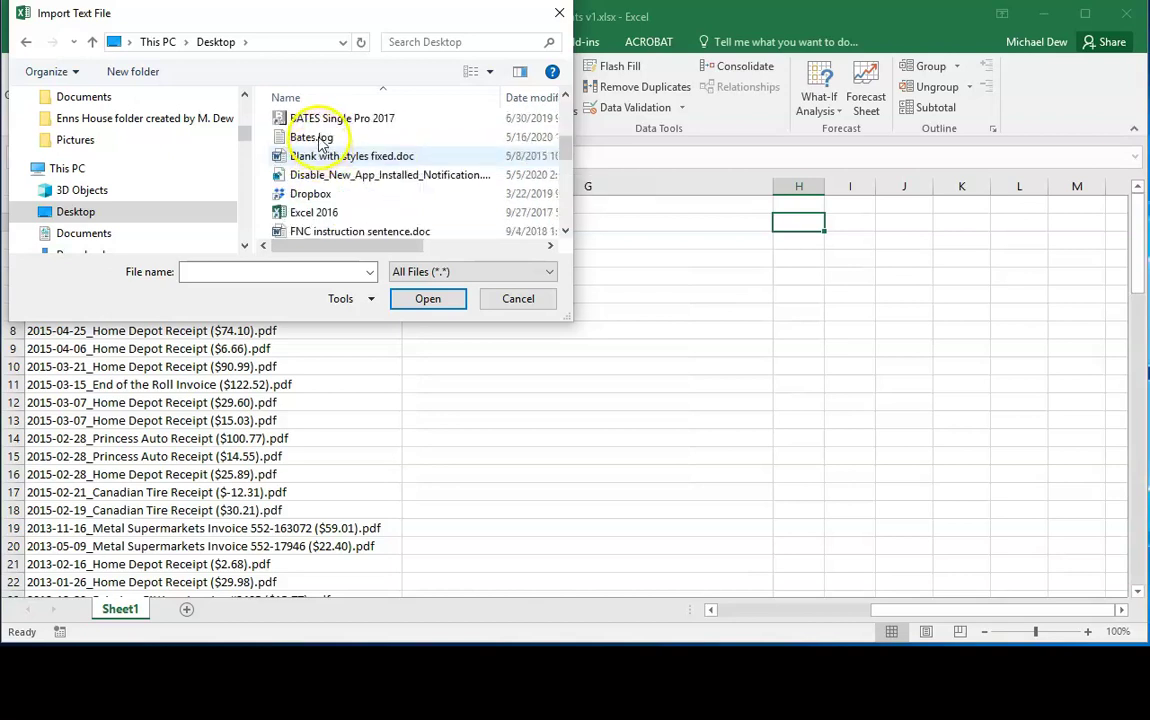
left_click(300, 137)
Step: Import Bates.log as delimited text with Tab delimiters through the Text Import Wizard
left_click(430, 297)
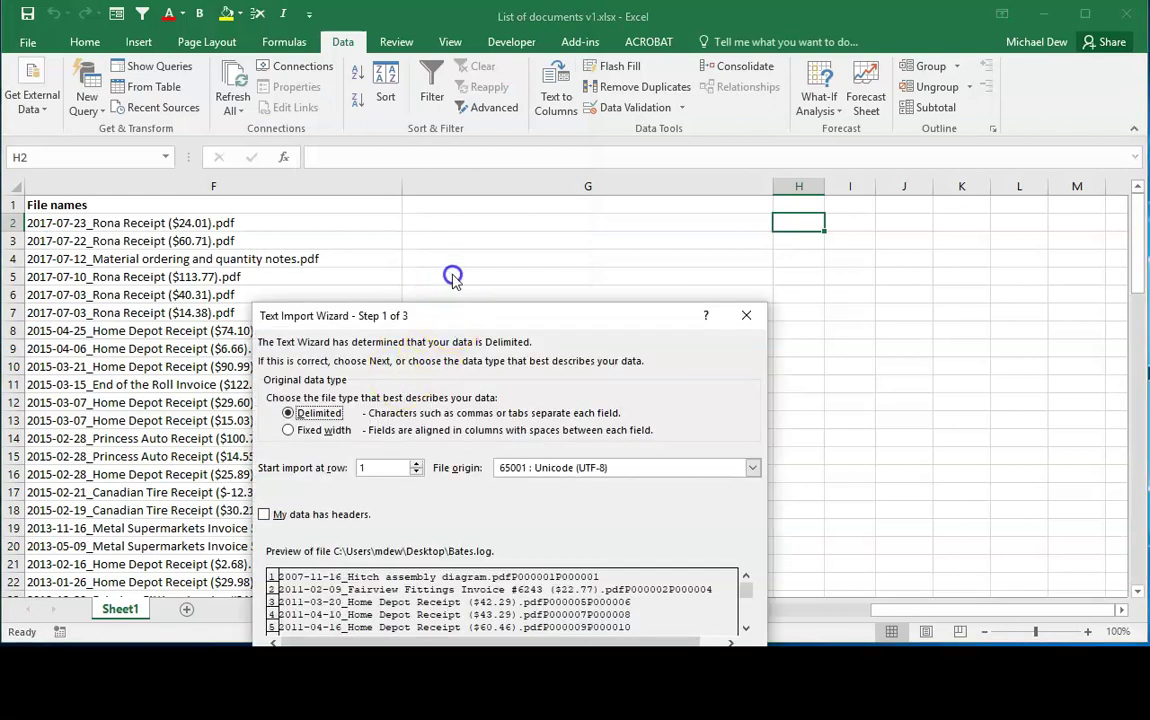
left_click_drag(485, 158, 487, 151)
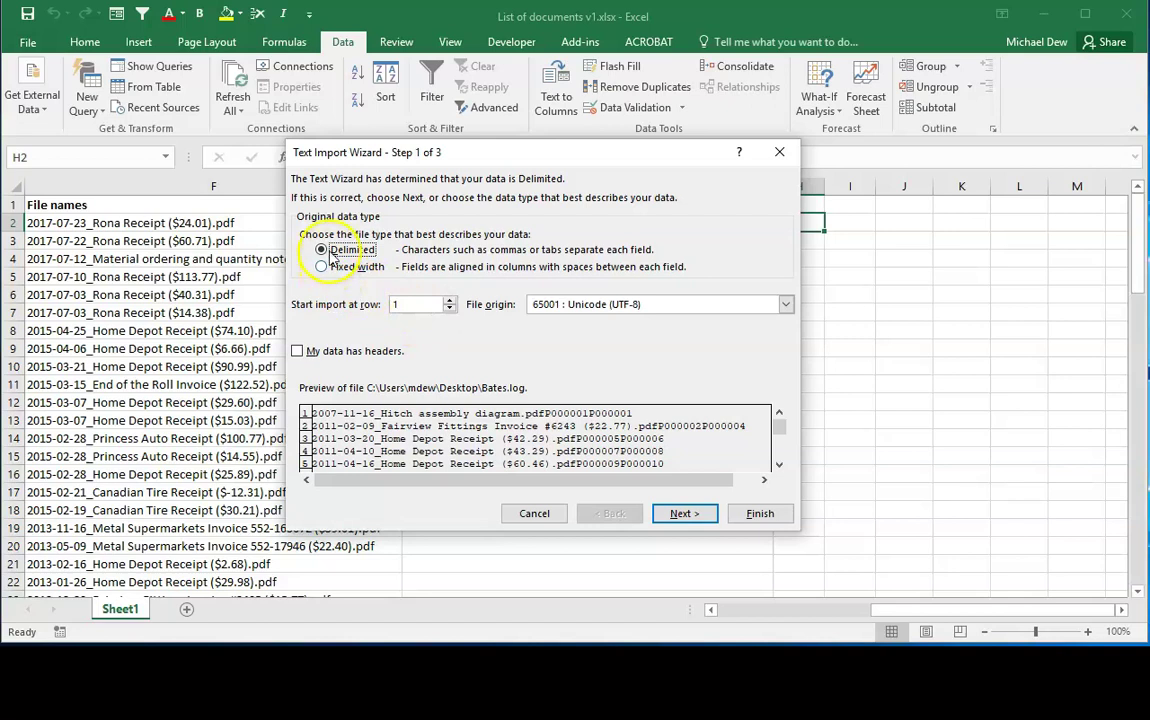
left_click(683, 514)
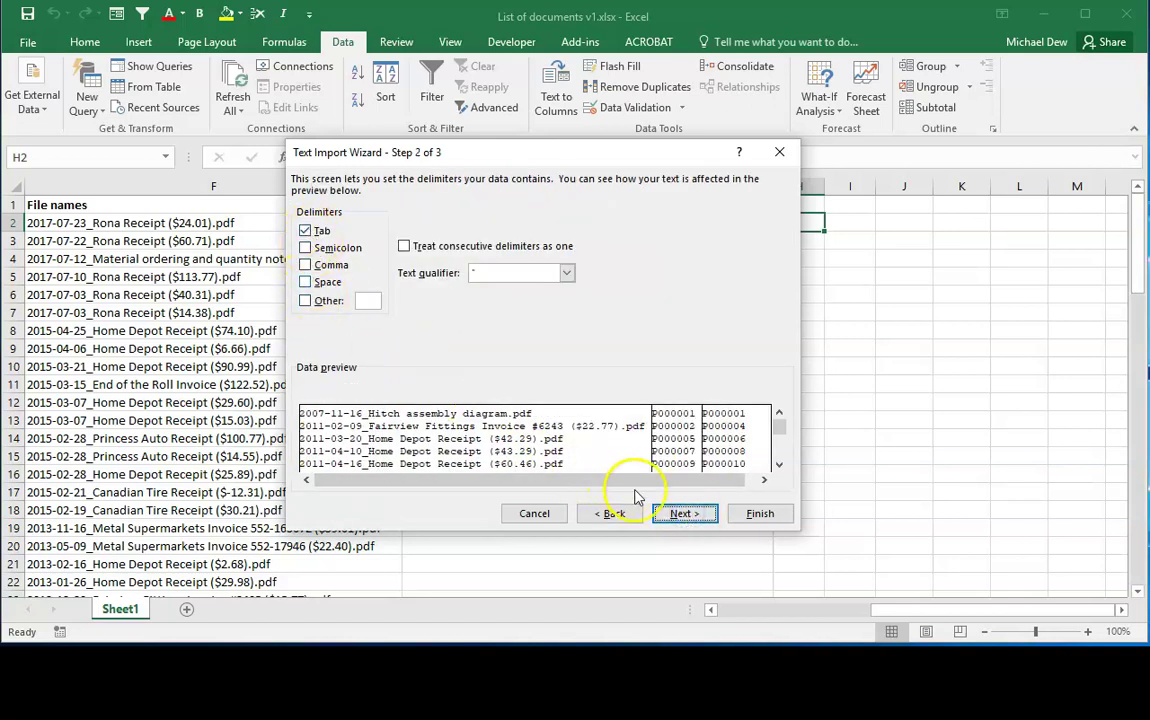
left_click(760, 514)
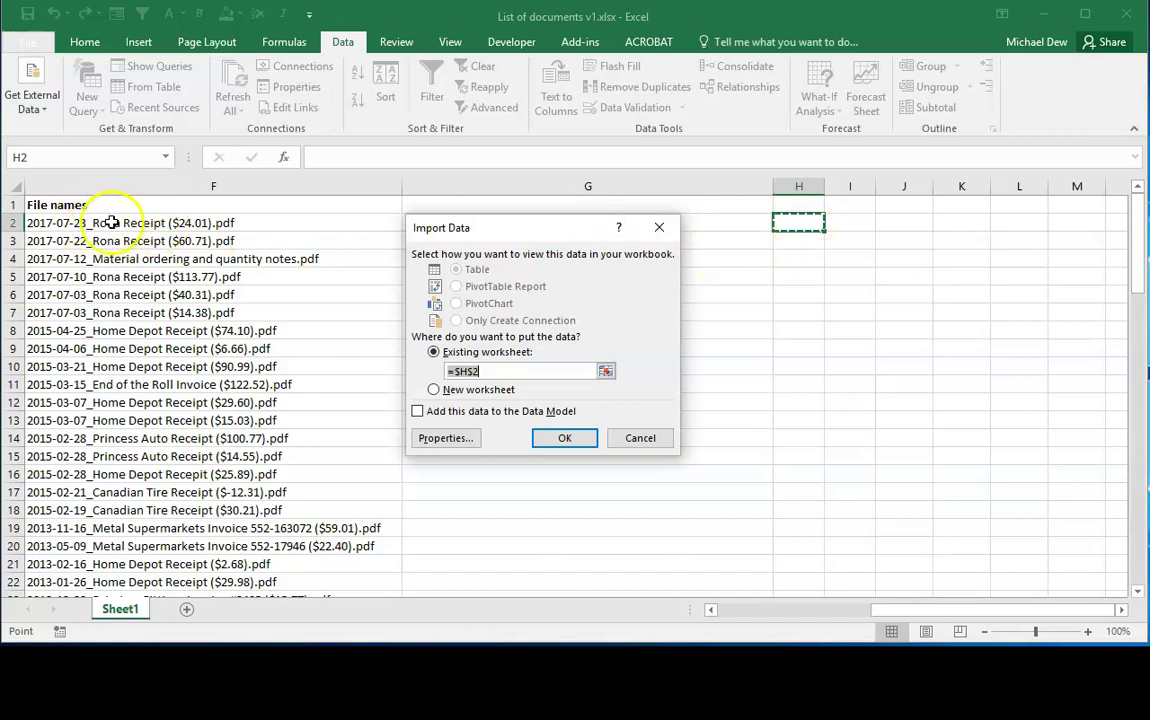
Step: Confirm the import so the Bates log data starts at cell H2
left_click(563, 440)
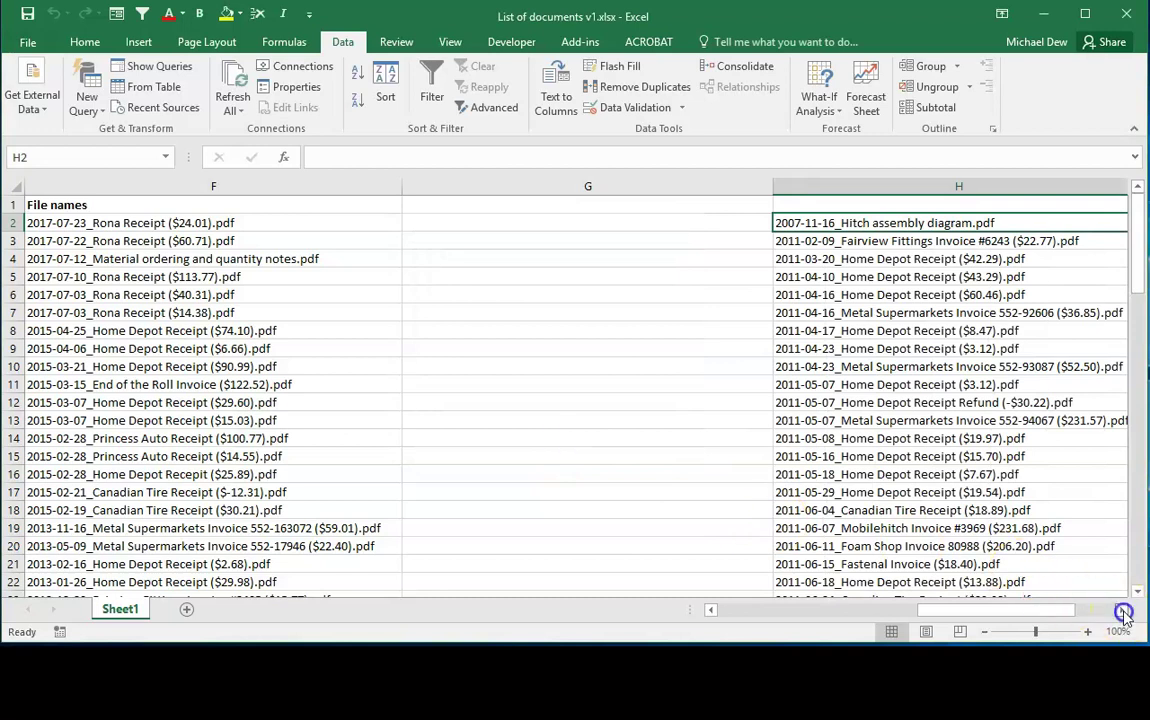
left_click(1122, 611)
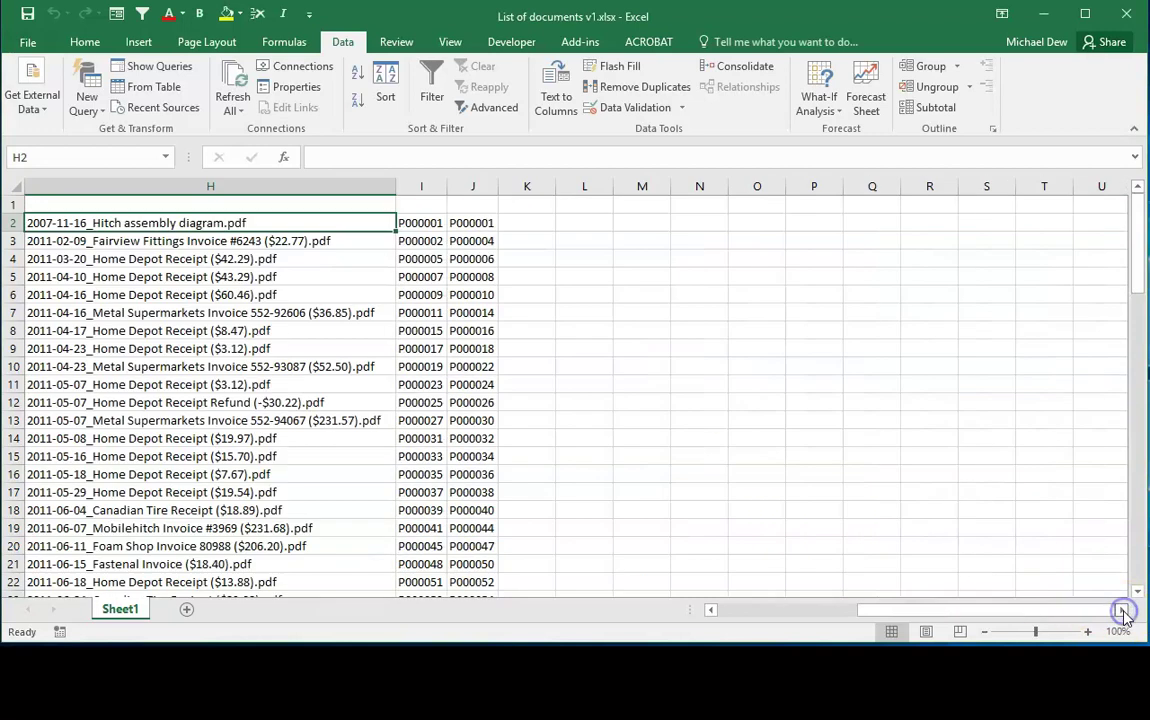
left_click(711, 610)
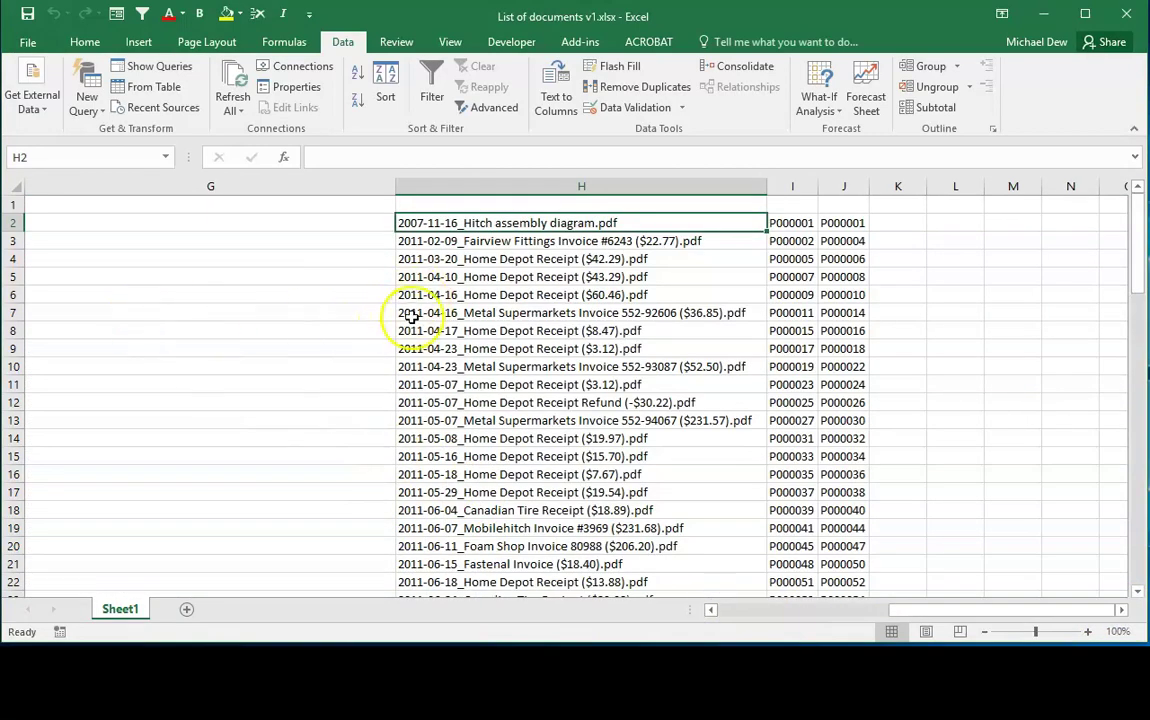
left_click(711, 610)
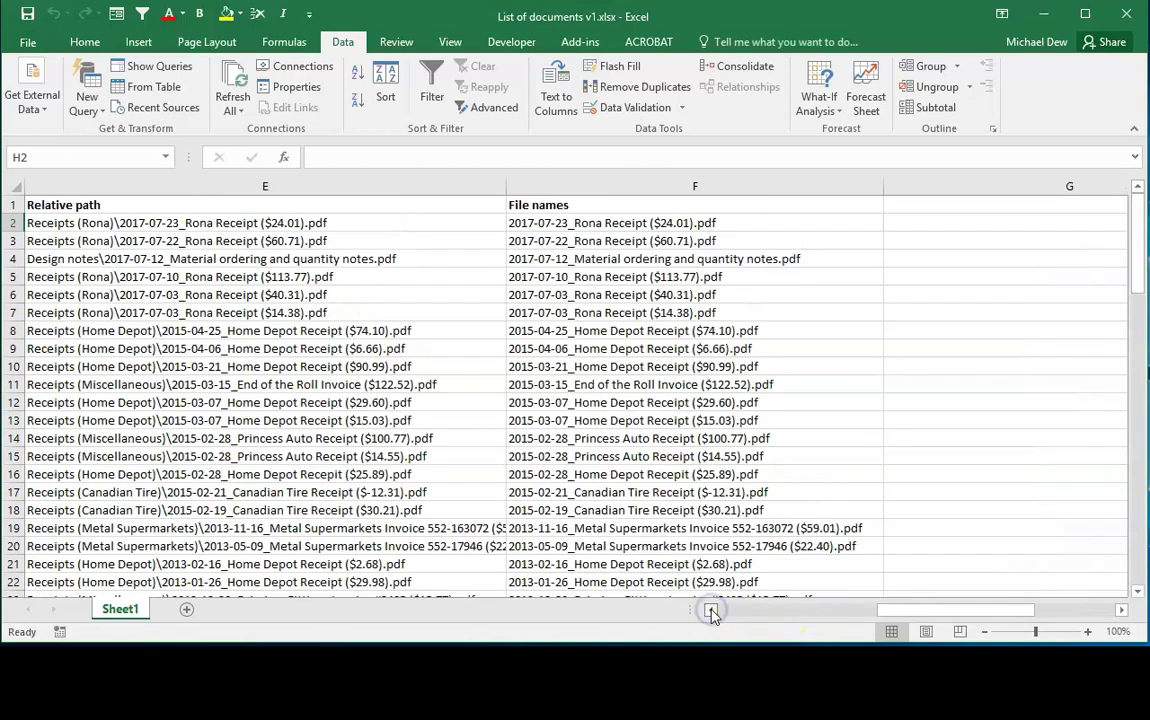
Step: Compare the imported file names and start/end Bates numbers against the File names column
scroll(1026, 583, "right", 2)
left_click(1026, 583)
key("Right")
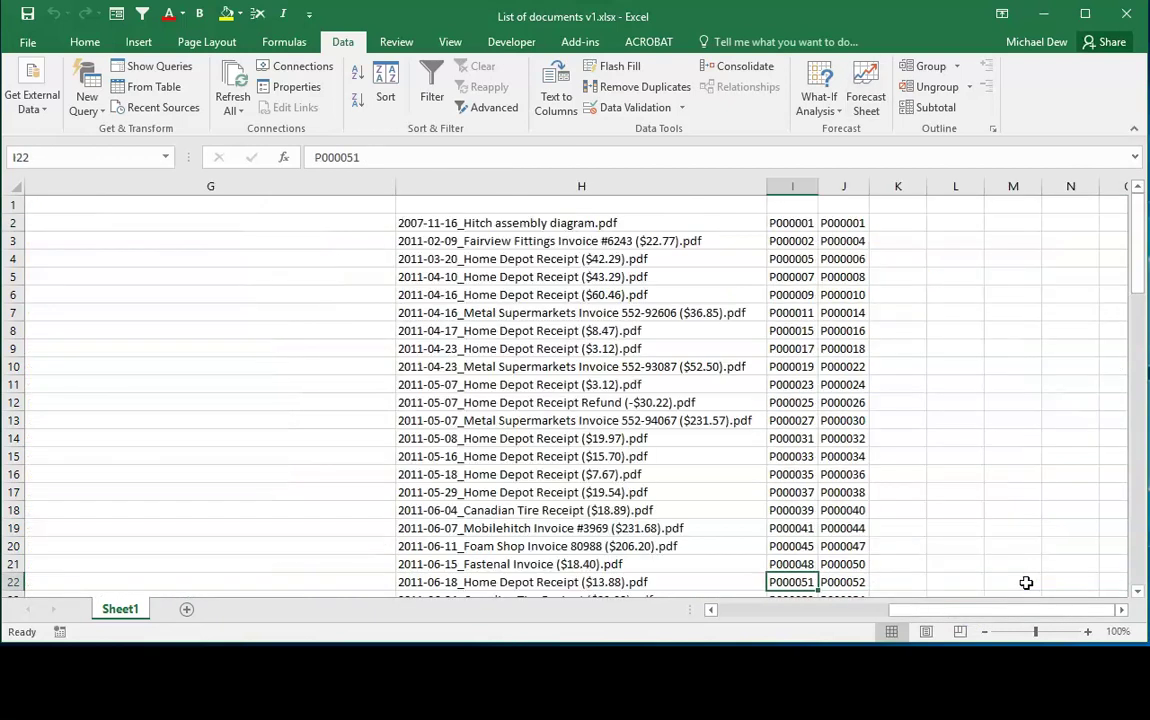
left_click(410, 242)
key("Left")
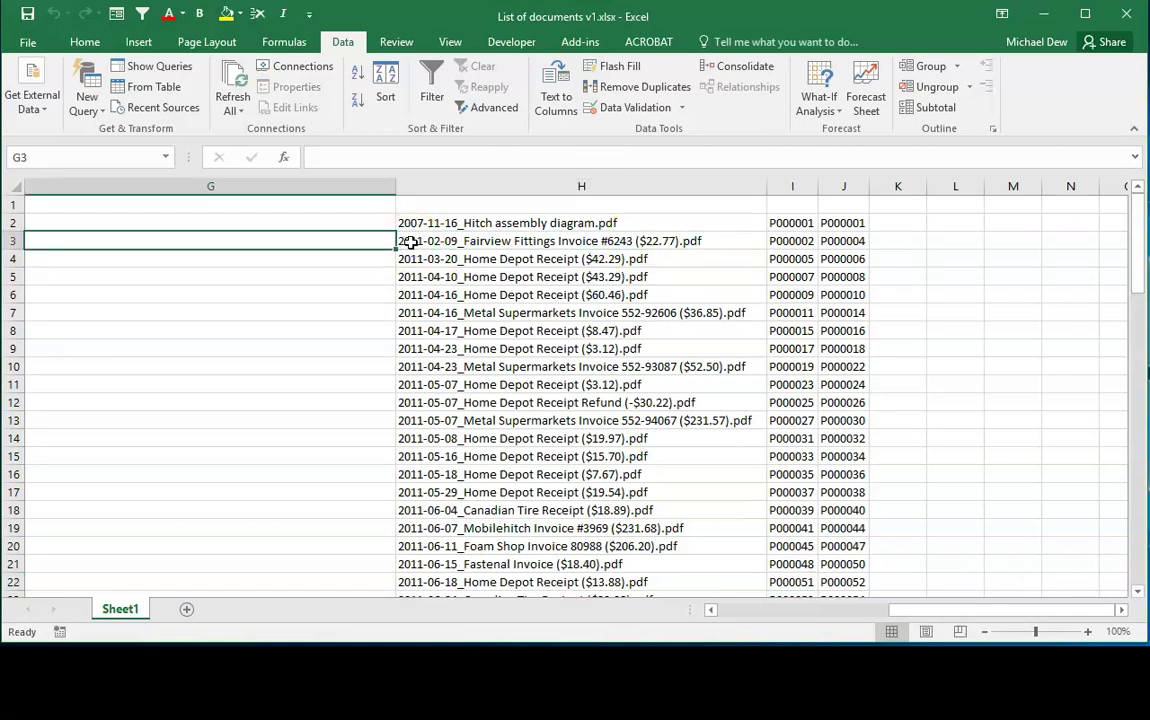
key("Left")
key("Up")
key("Down")
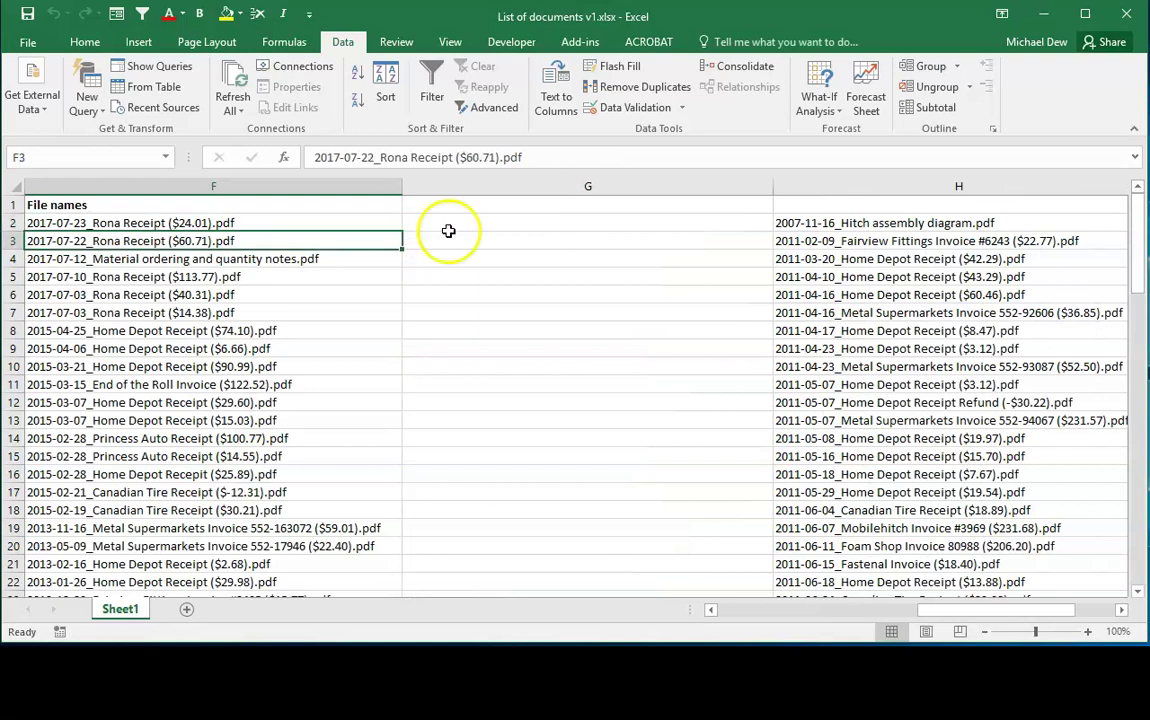
Step: Sort the imported file names and Bates numbers in H2:J85 A to Z
left_click(878, 224)
left_click_drag(1000, 258, 983, 548)
key("ctrl+shift+End")
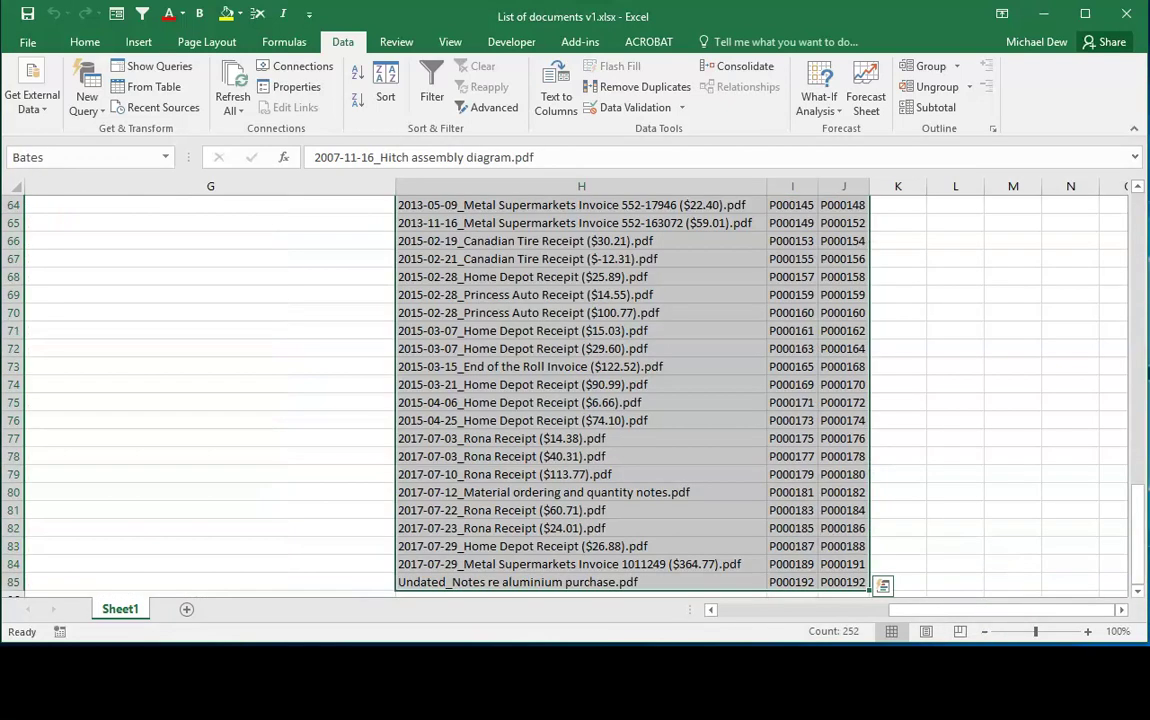
left_click(85, 42)
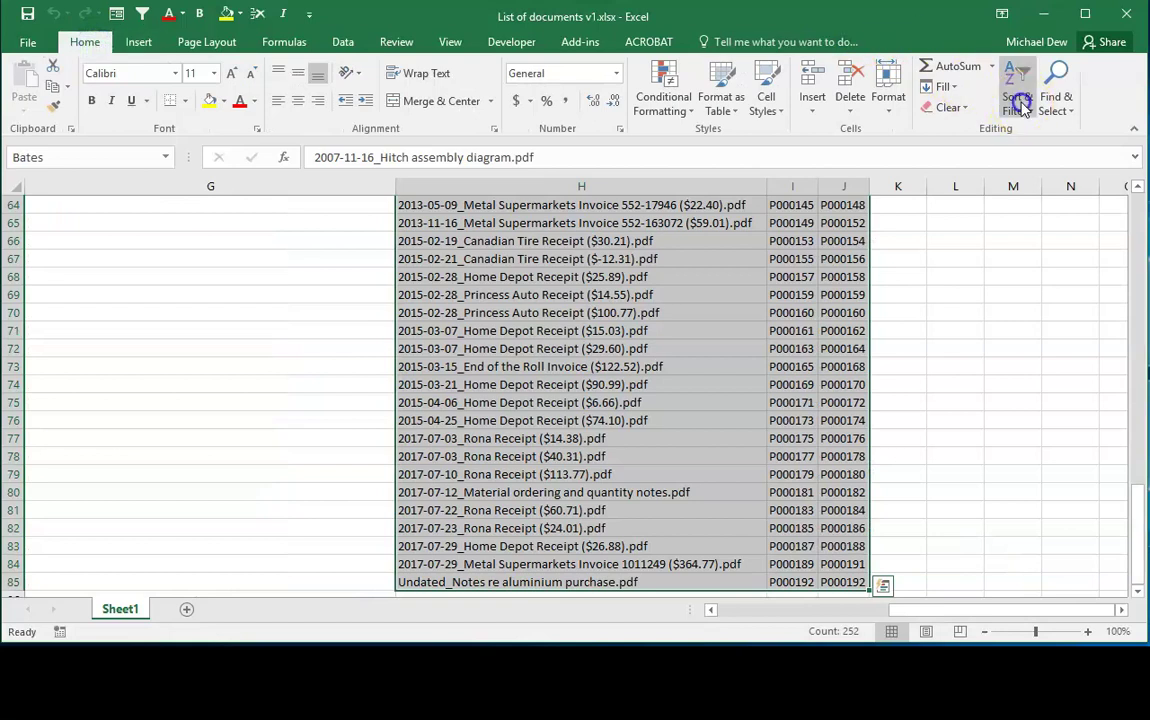
left_click(1020, 104)
left_click(1042, 128)
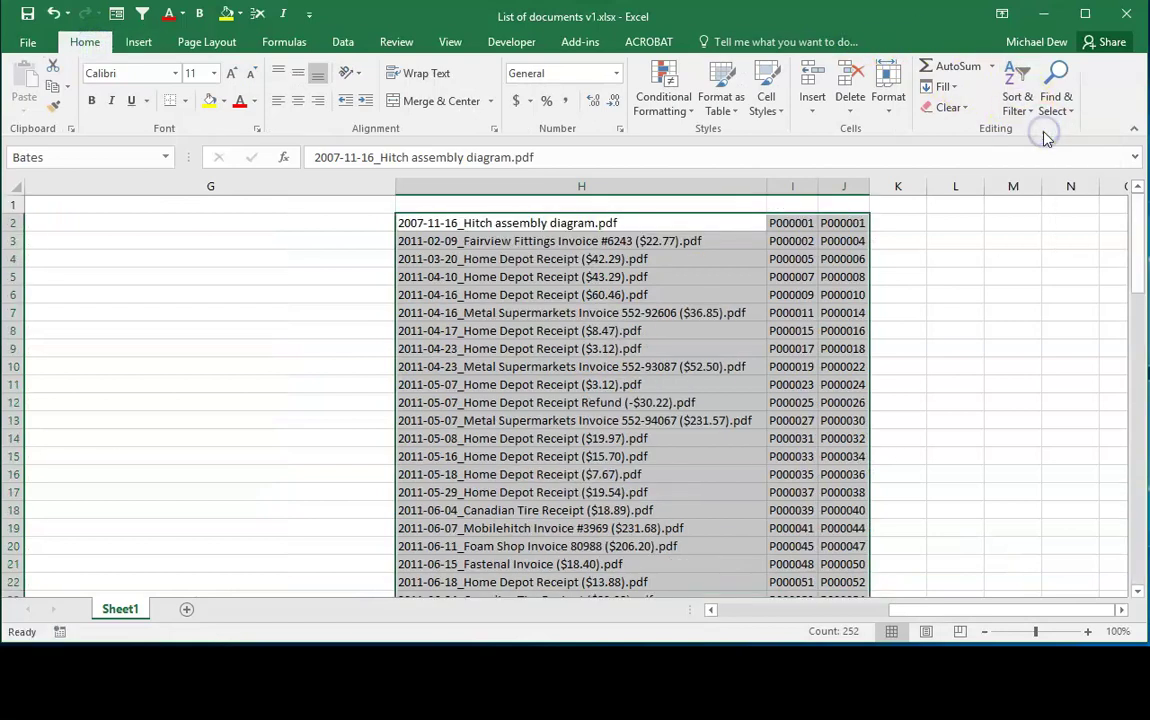
left_click(449, 226)
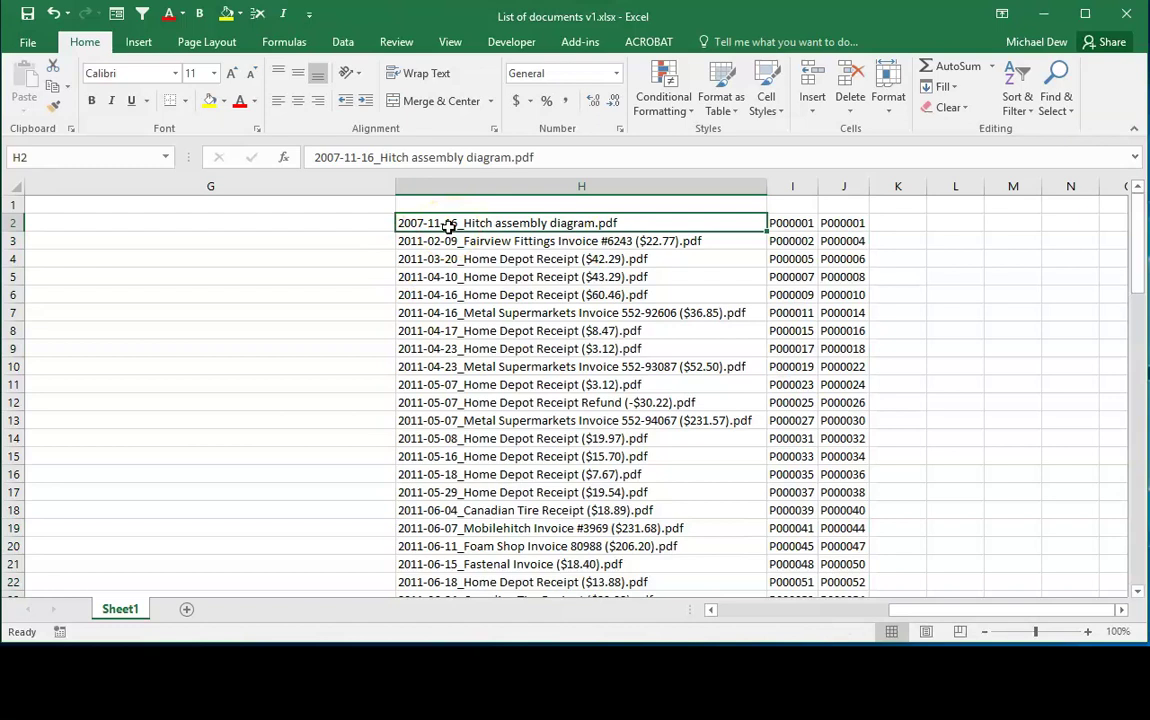
Step: Select the document table range A2:F85
key("ctrl+Home")
key("Right")
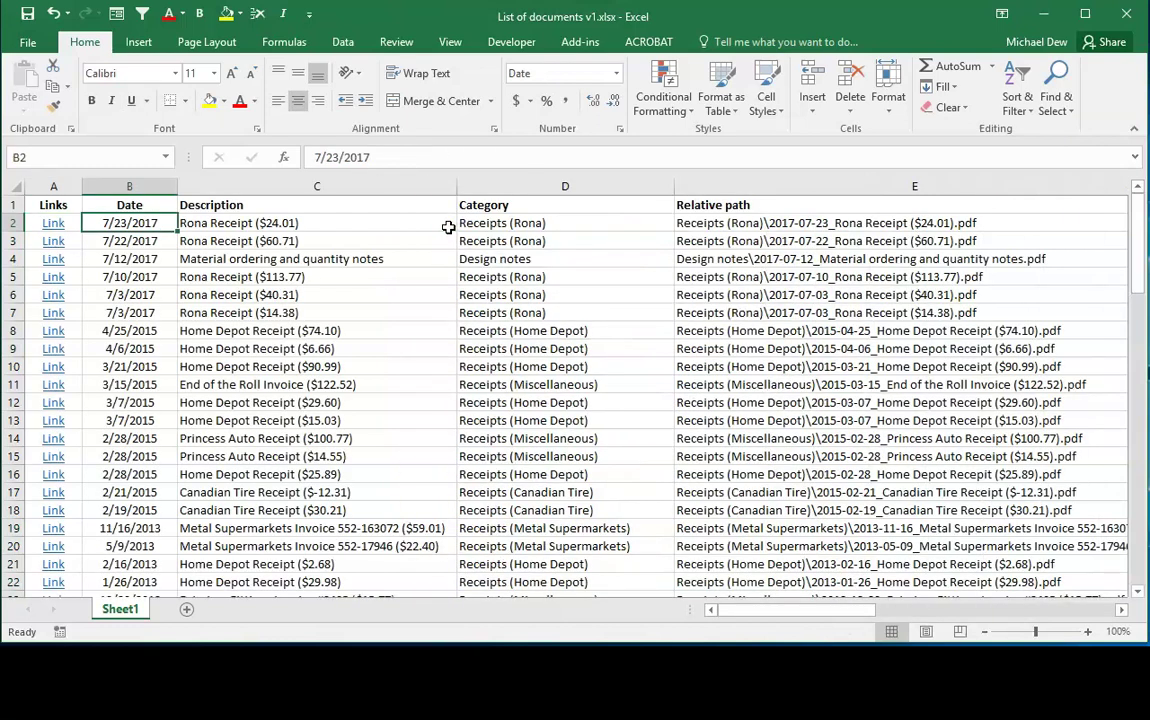
key("Left")
key("shift+Right")
key("shift+Right")
key("ctrl+shift+Right")
key("ctrl+shift+Right")
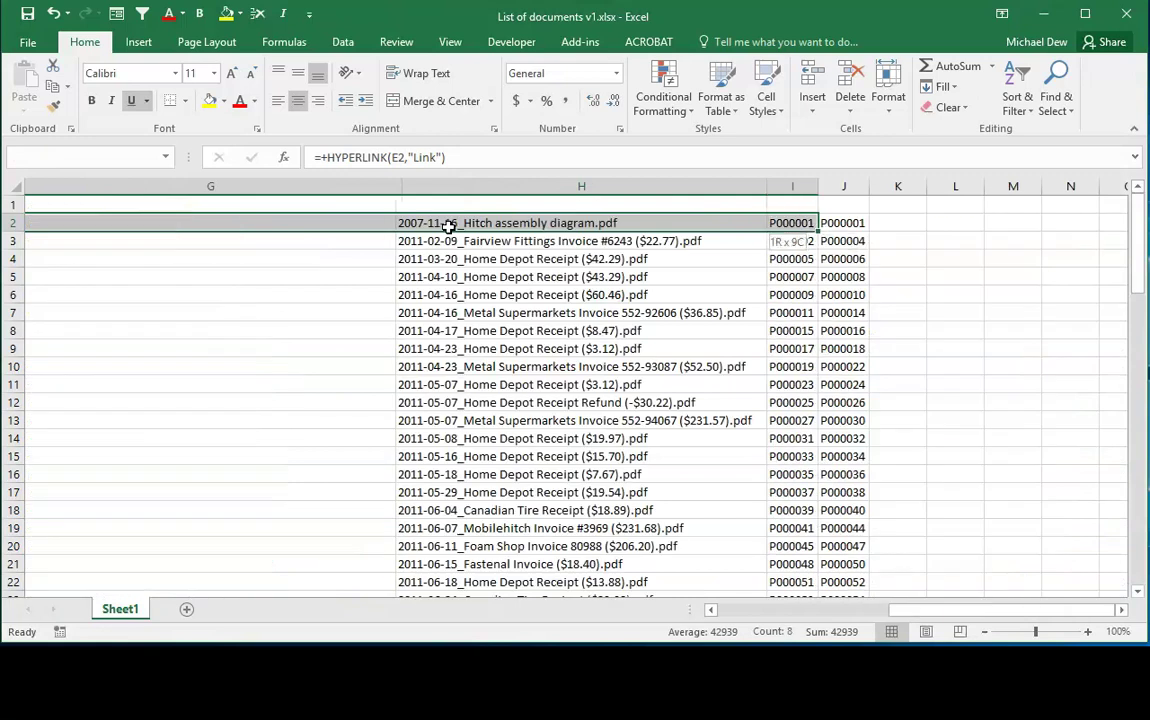
key("shift+Left")
key("shift+Left")
key("shift+Left")
key("shift+Right")
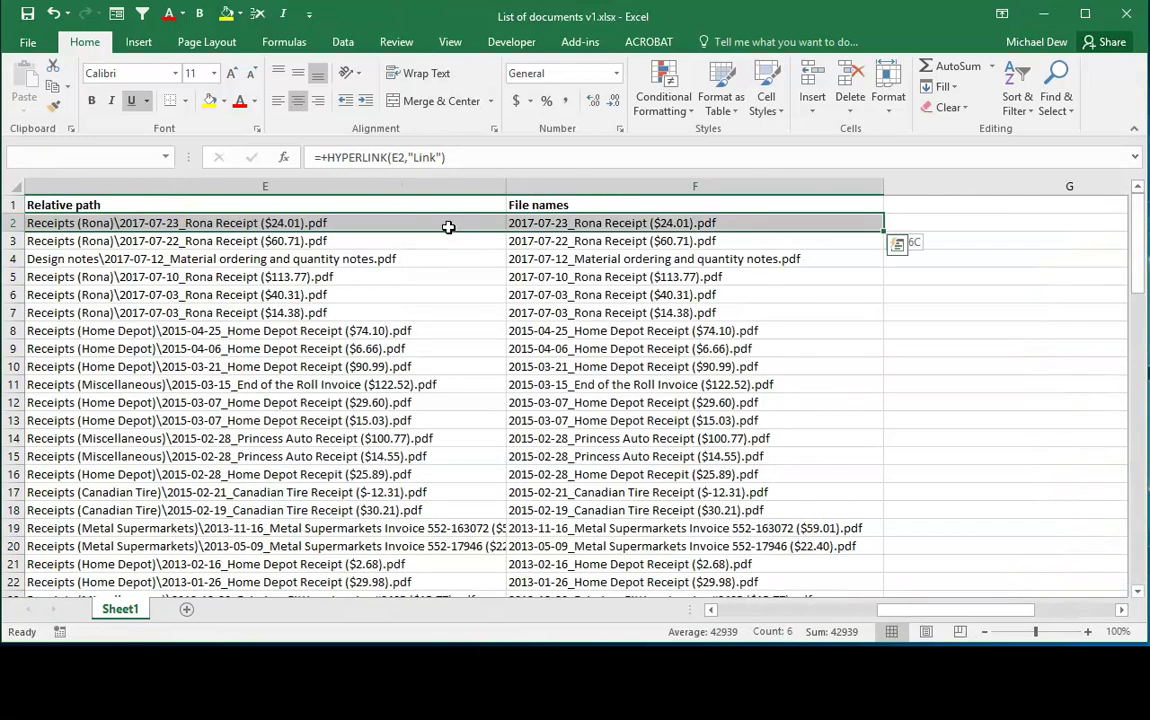
key("shift+Down")
key("shift+Down")
key("shift+Down")
key("shift+Down")
key("ctrl+shift+Down")
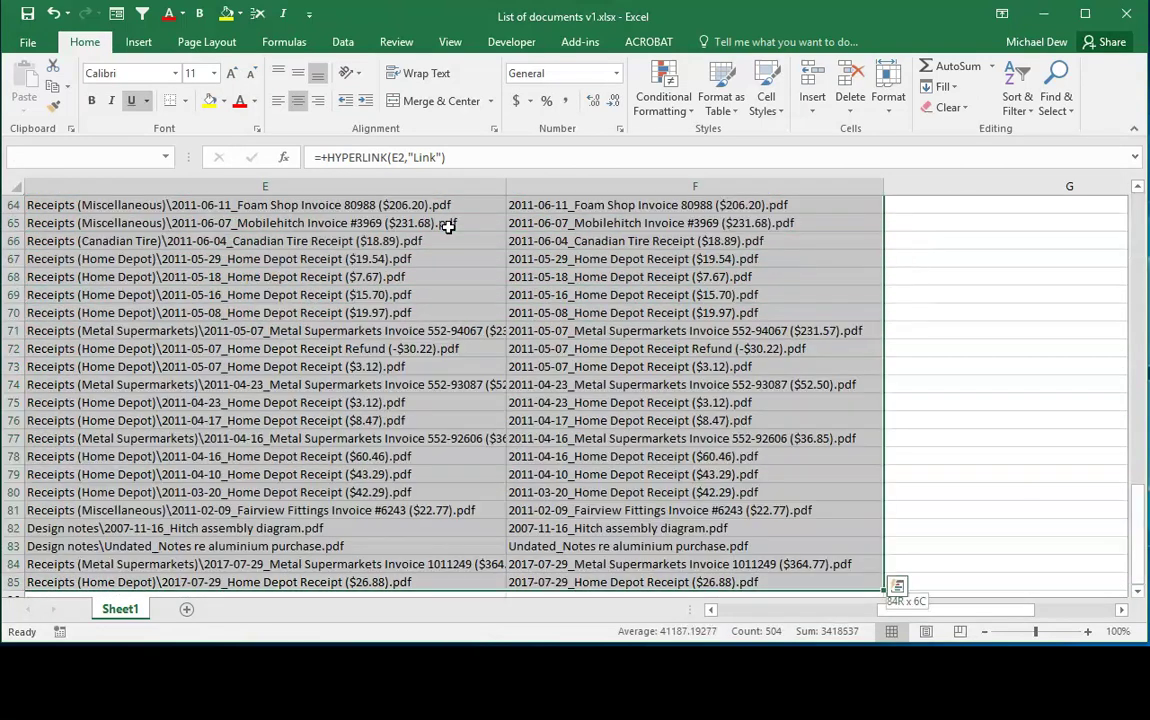
scroll(608, 358, "up", 16)
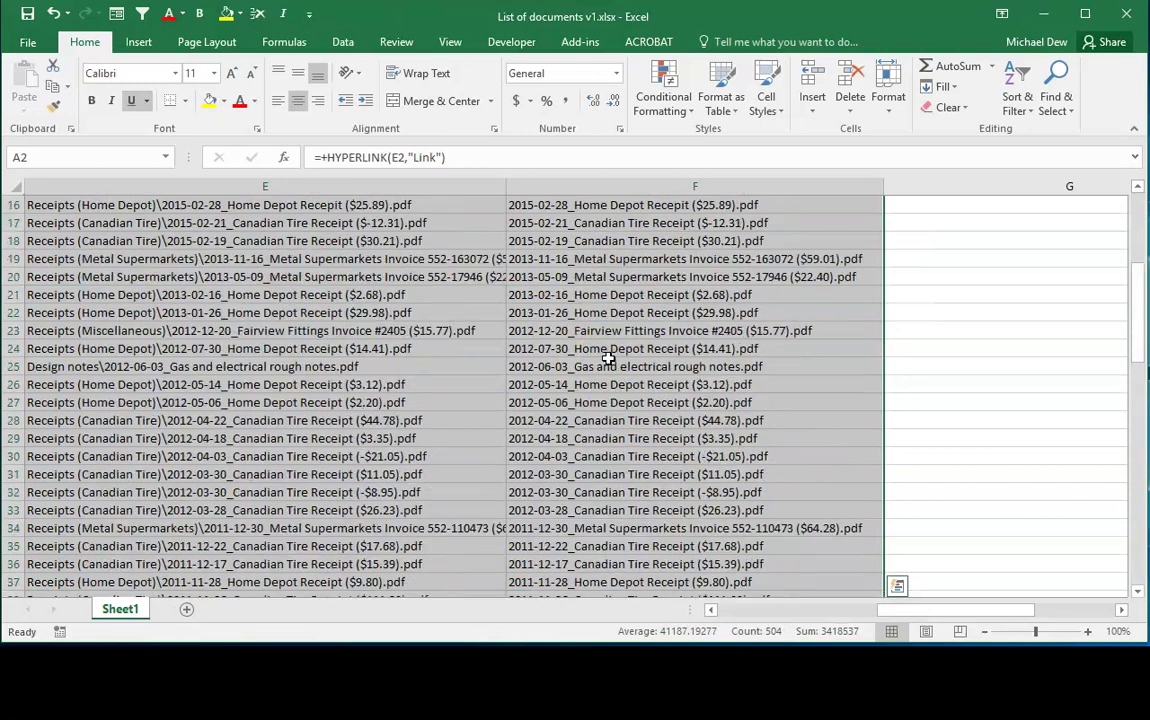
scroll(608, 358, "up", 5)
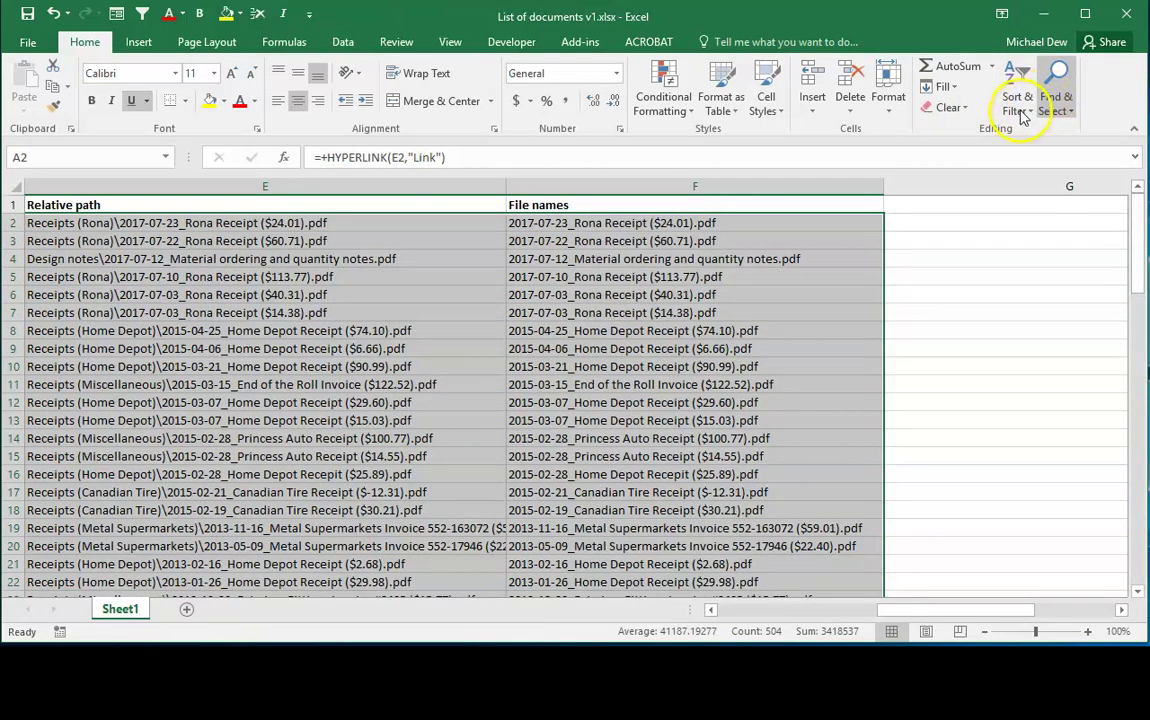
Step: Custom-sort the selected rows by column F, A to Z
left_click(1018, 104)
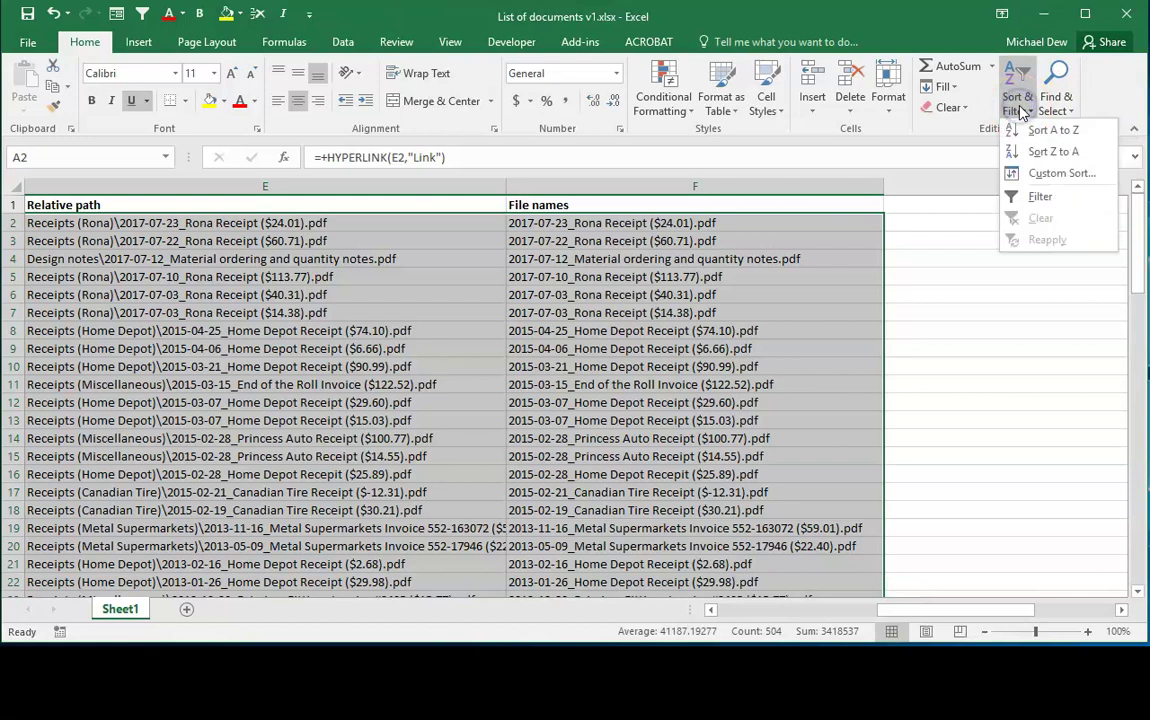
left_click(1040, 173)
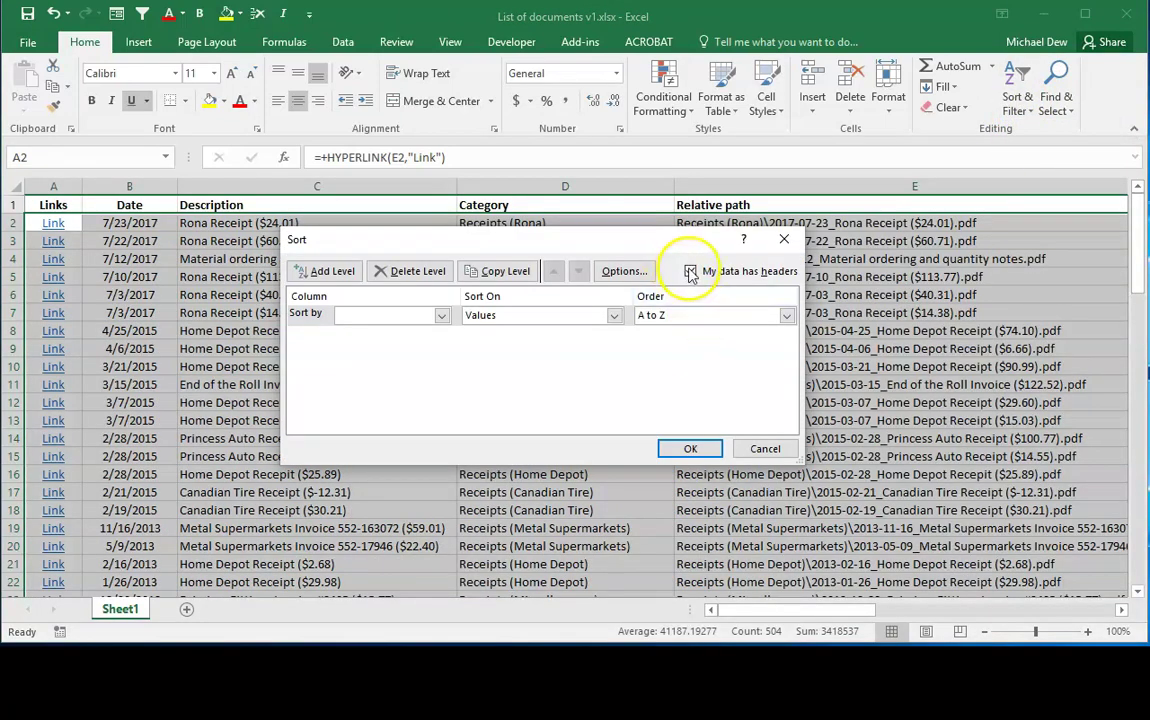
left_click(441, 315)
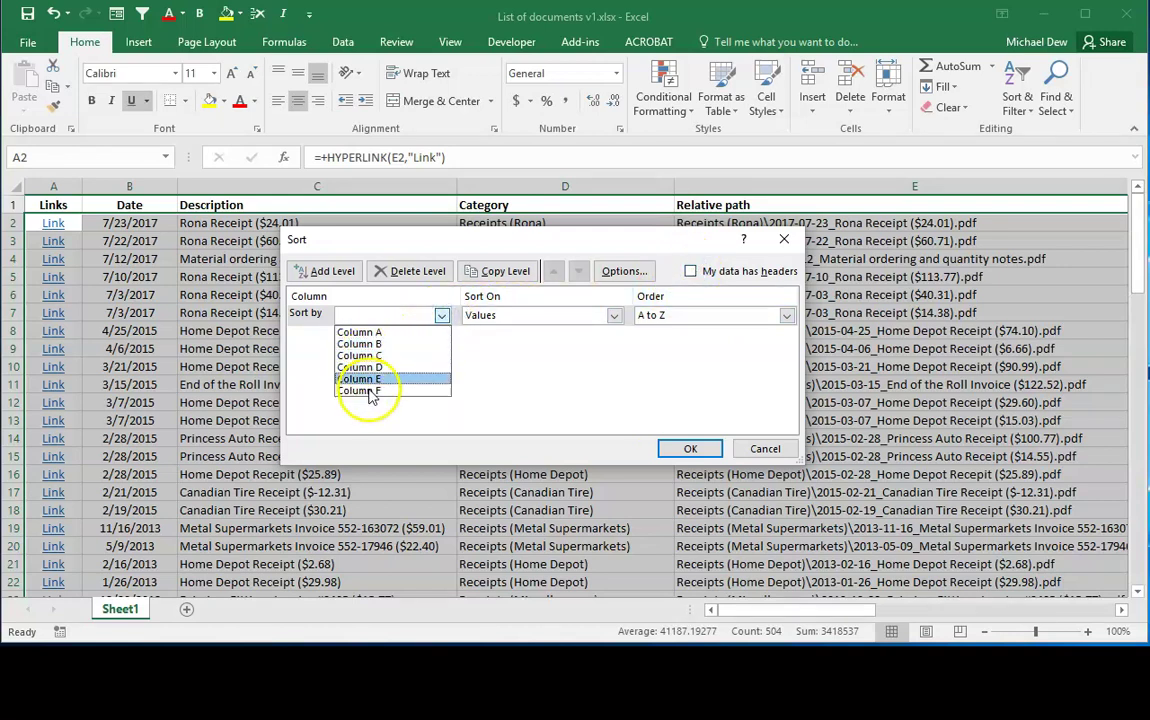
left_click(372, 390)
left_click(693, 449)
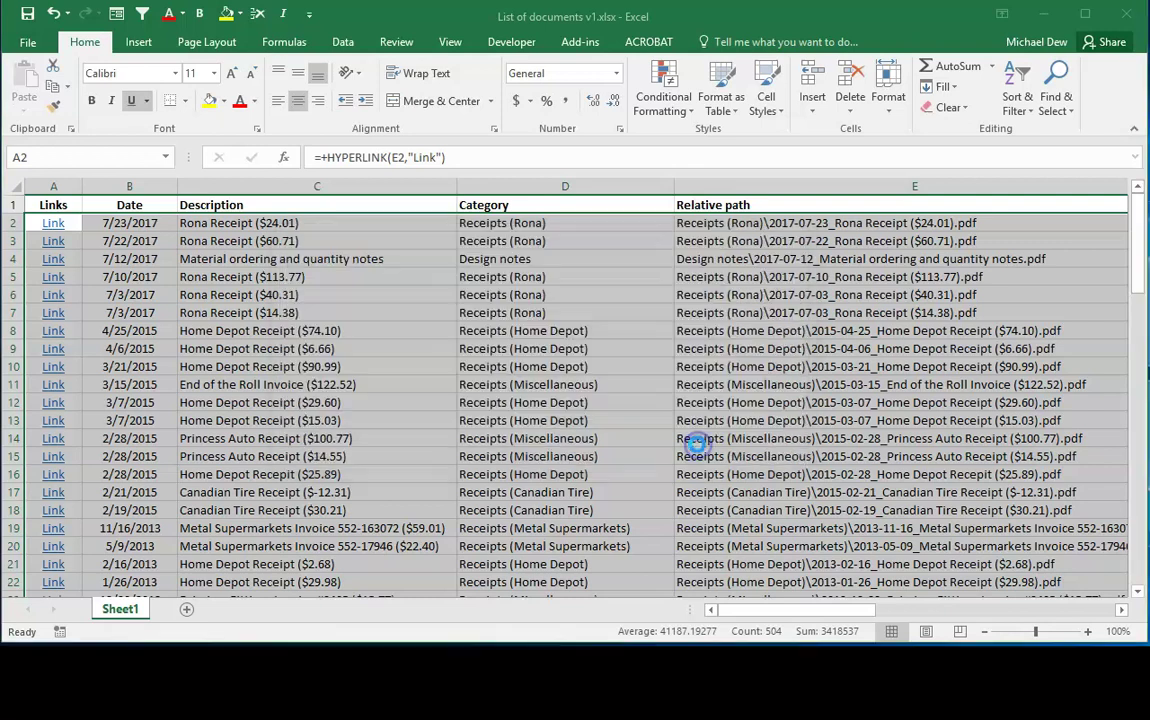
left_click(822, 255)
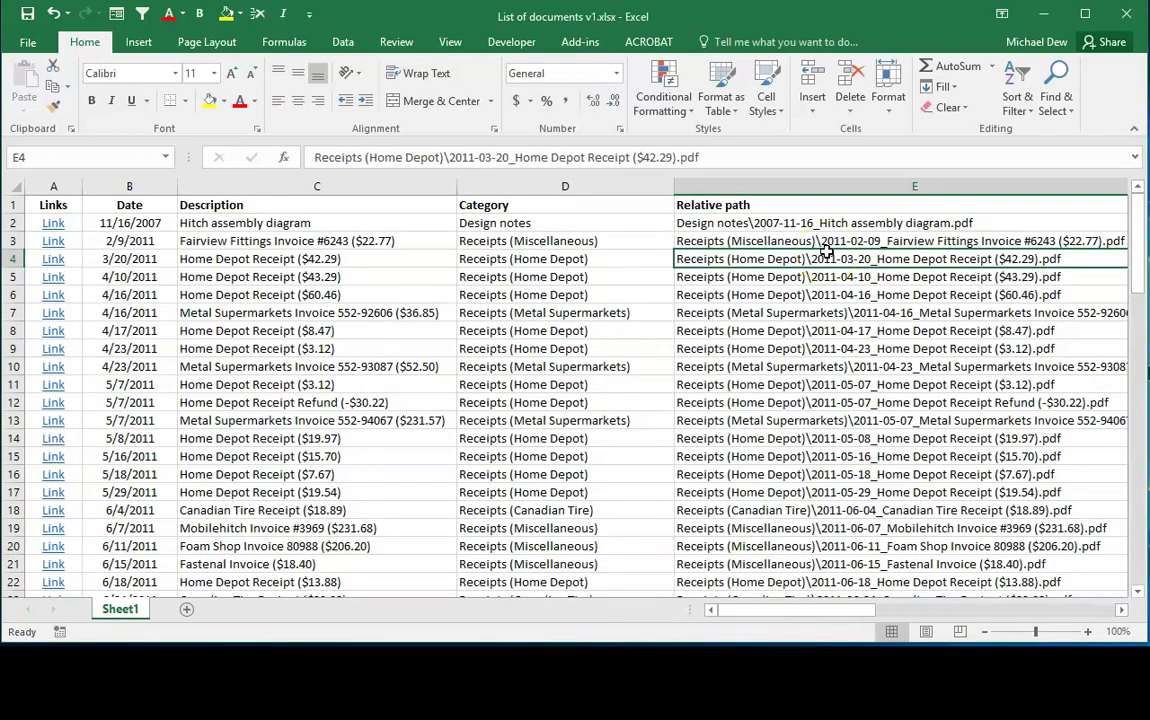
key("Right")
scroll(100, 183, "right", 2)
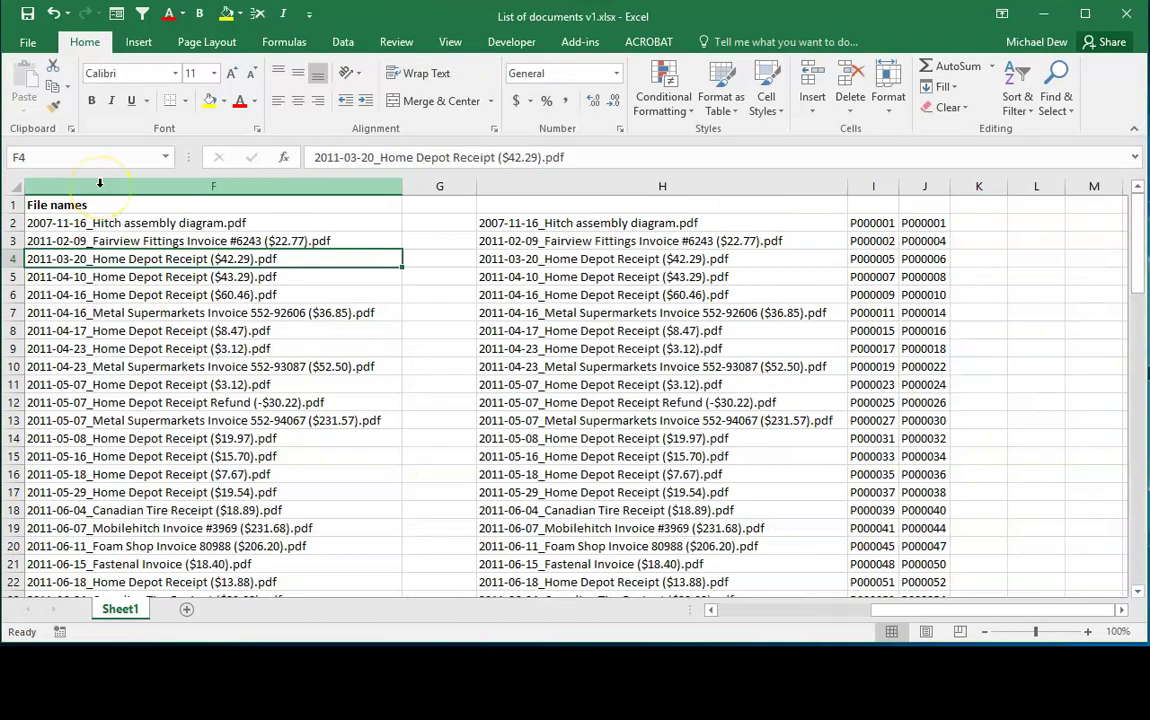
left_click(140, 437)
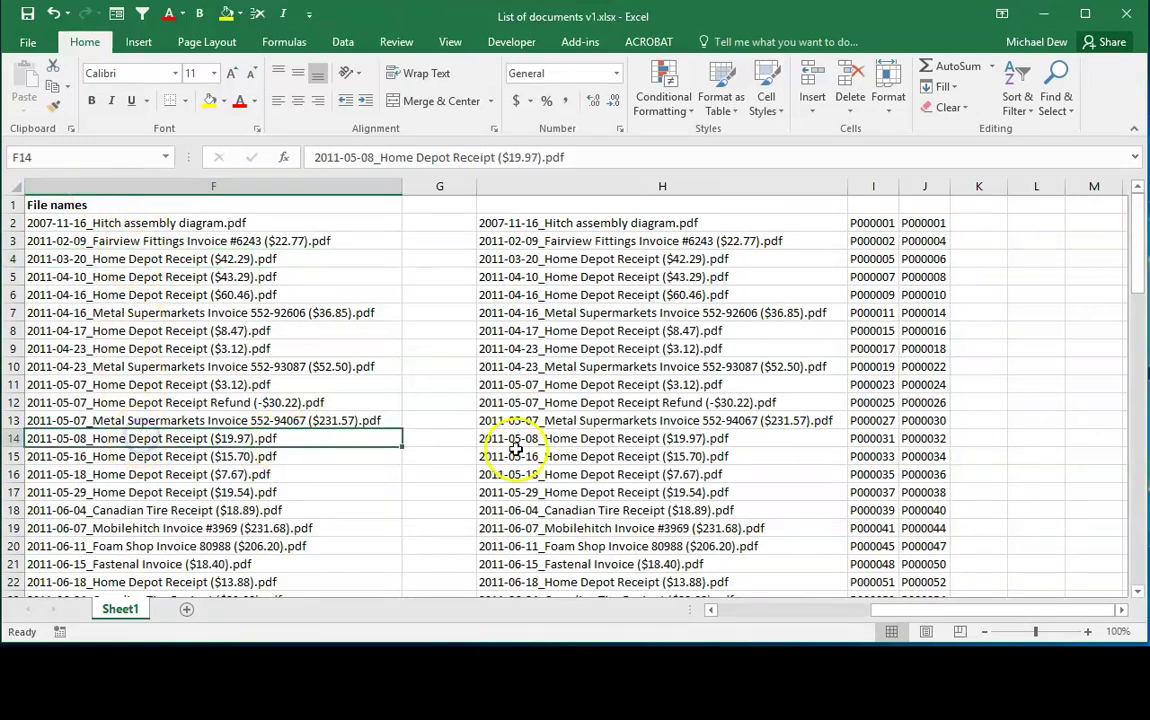
left_click(637, 440)
scroll(630, 442, "down", 12)
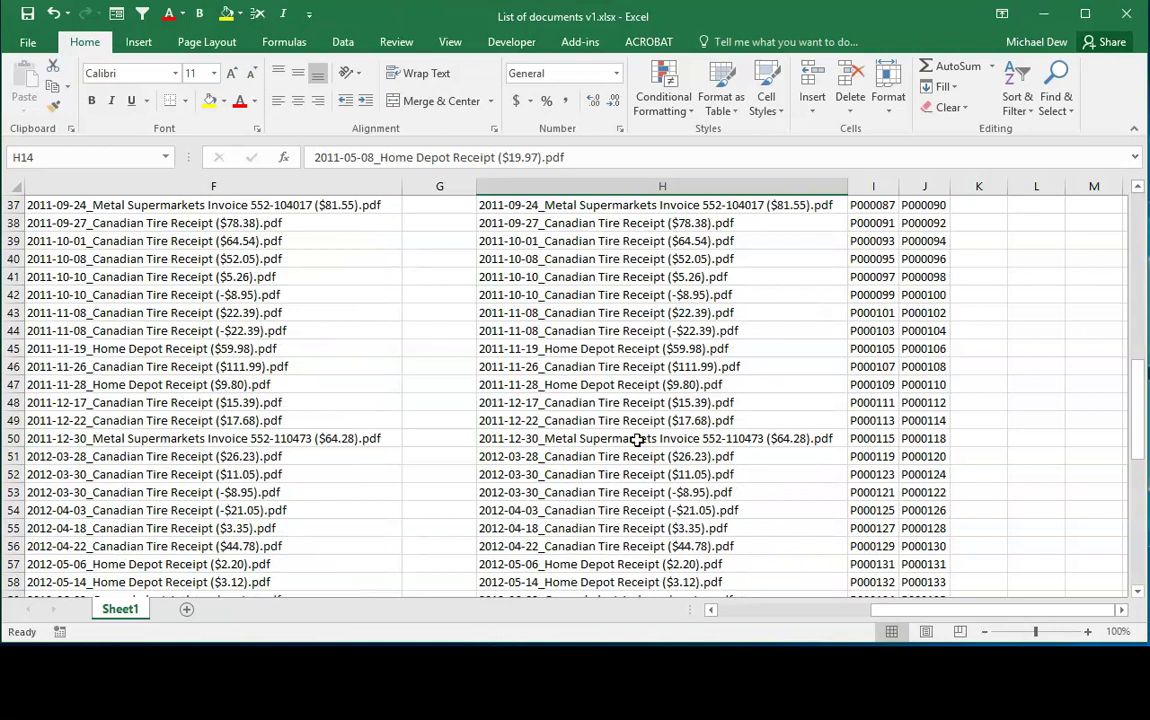
scroll(436, 385, "up", 12)
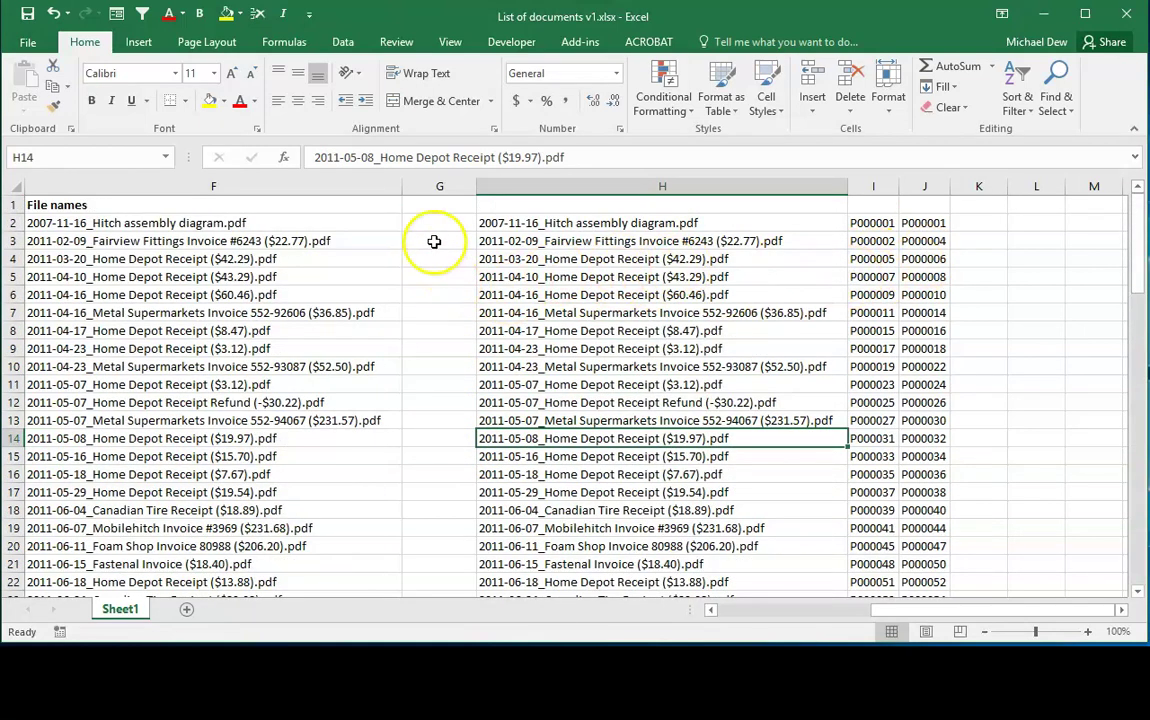
Step: Delete the blank column G and the duplicate file-name column H
left_click_drag(442, 186, 567, 188)
left_click(850, 100)
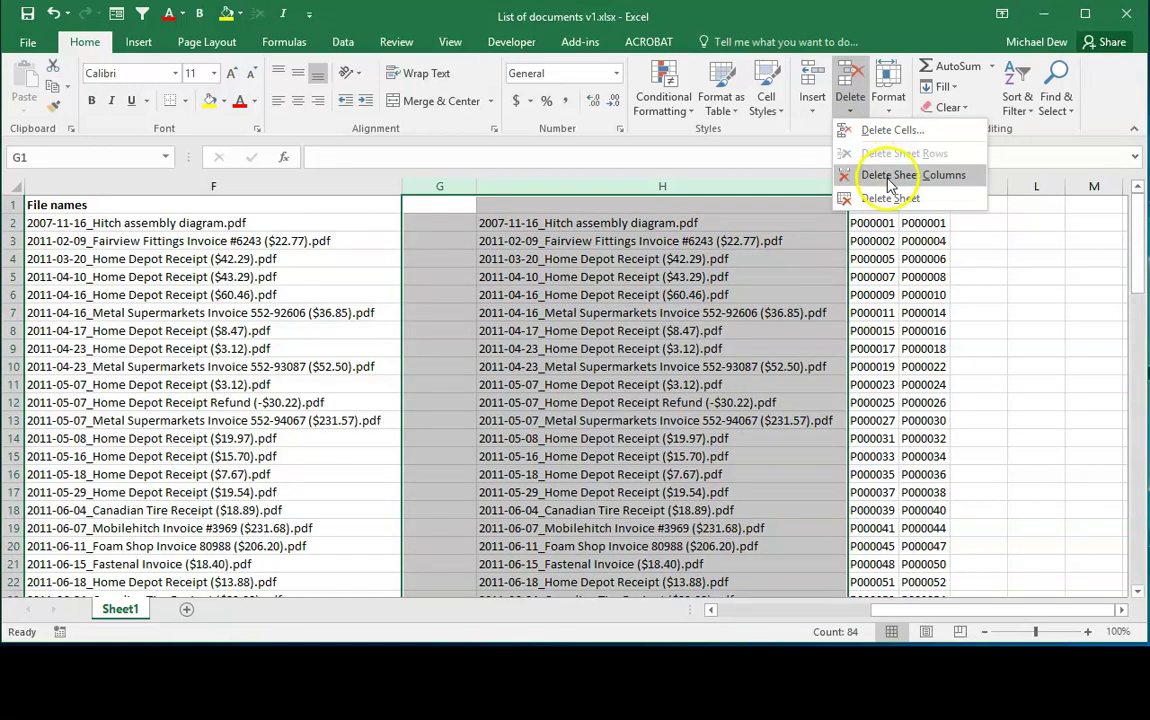
left_click(889, 178)
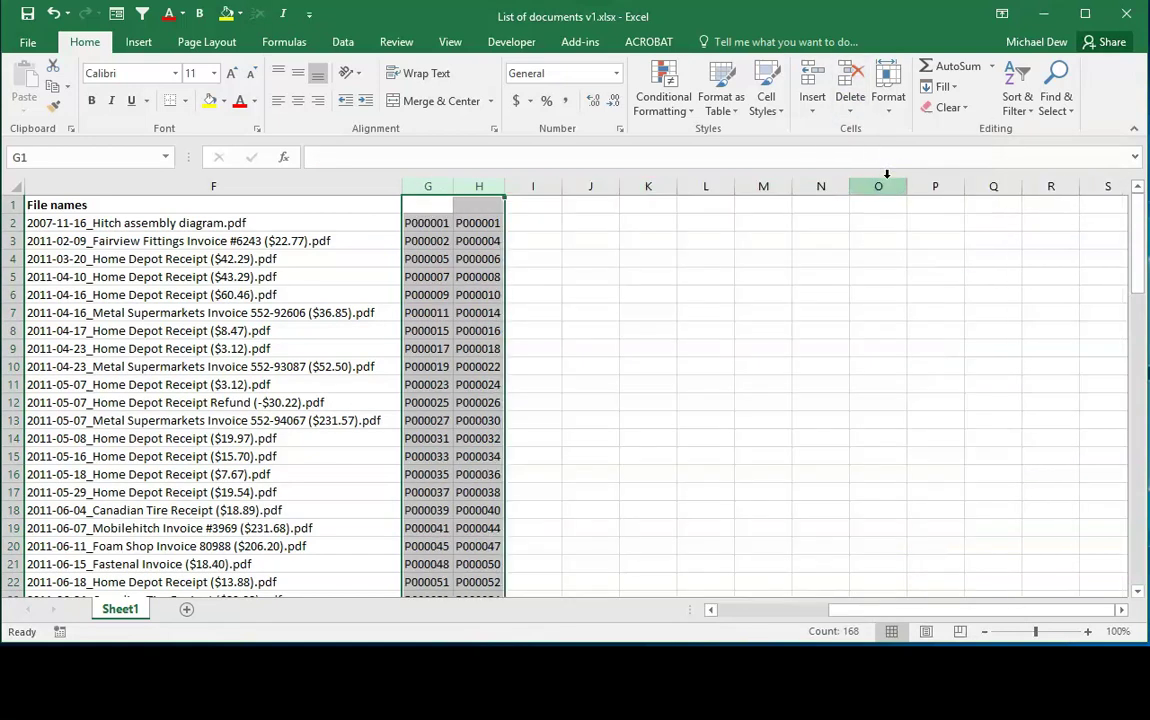
Step: Narrow relative-path column E and close the receipt PDF opened from row 4's link
left_click(351, 241)
key("Left")
key("Left")
key("Left")
key("Left")
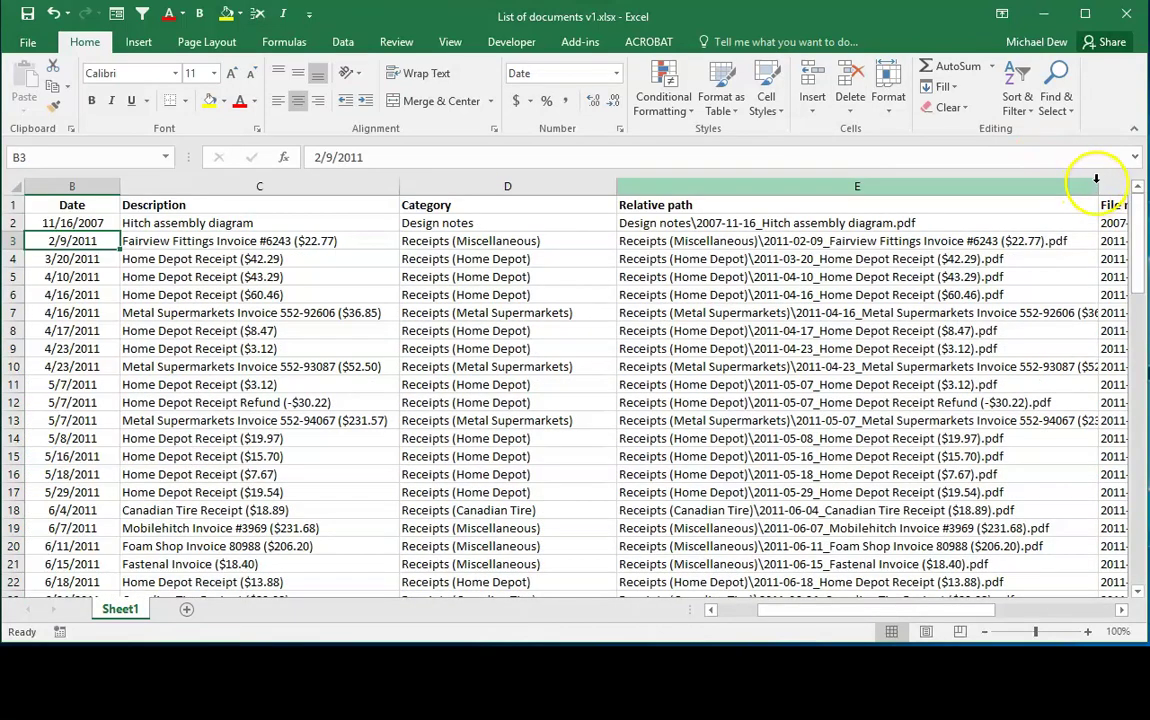
left_click_drag(1100, 184, 752, 190)
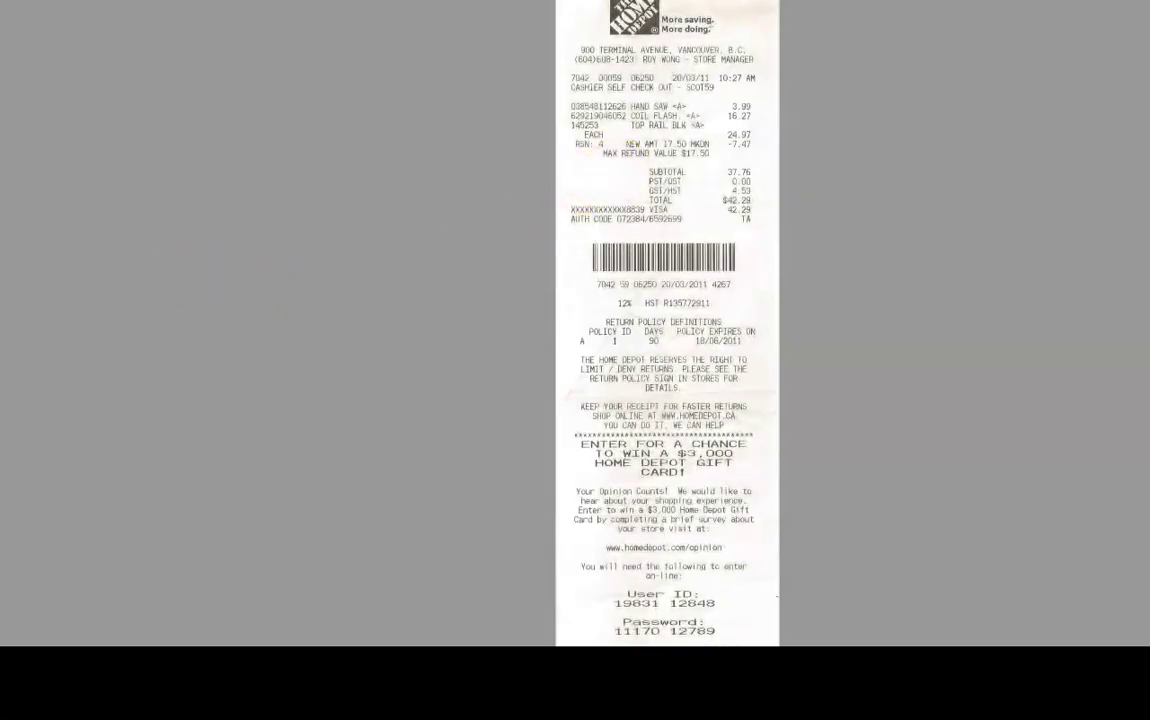
key("Escape")
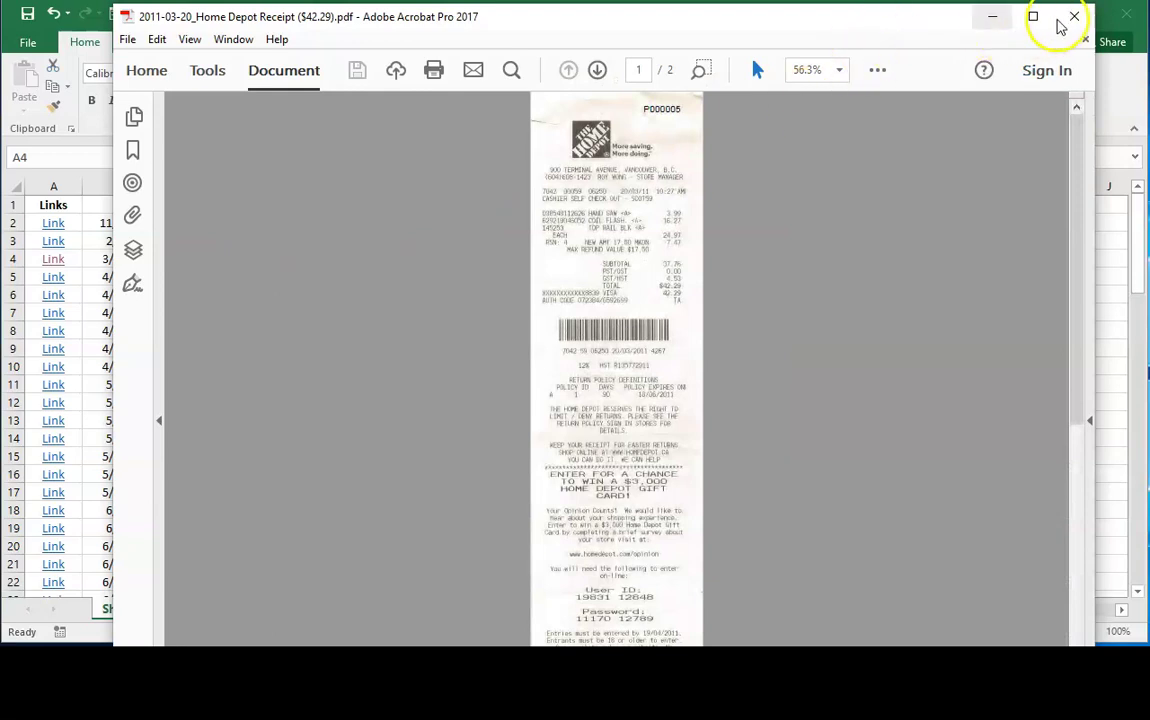
left_click(1078, 20)
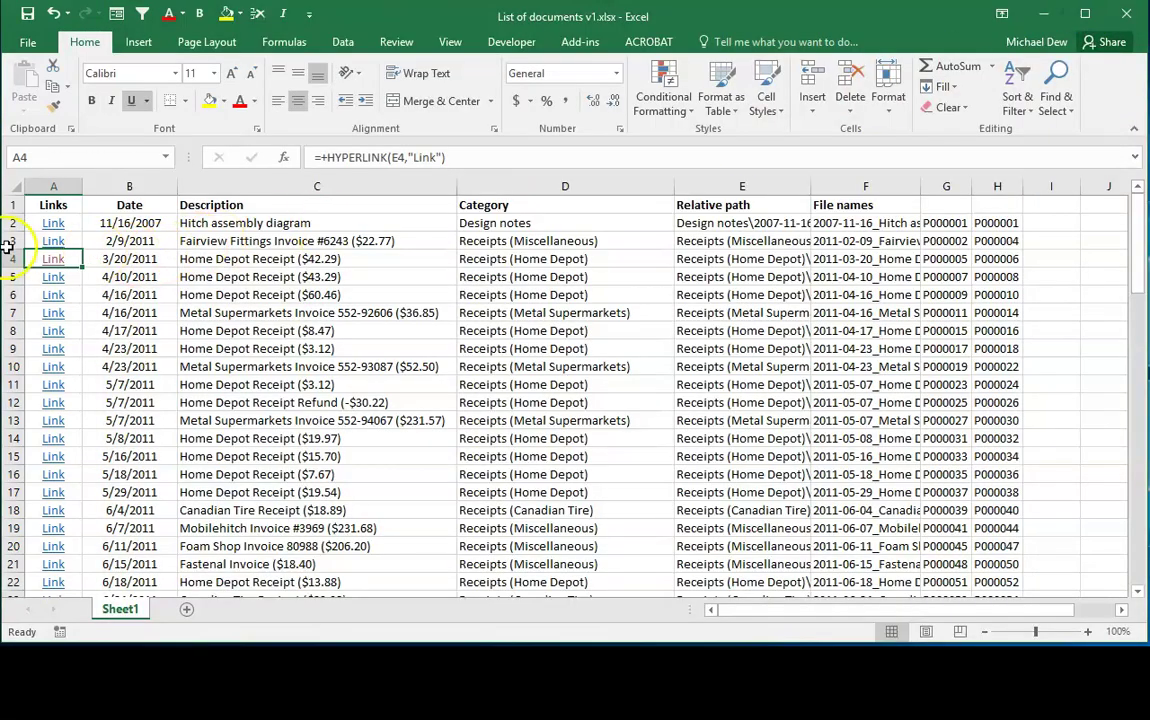
left_click(945, 259)
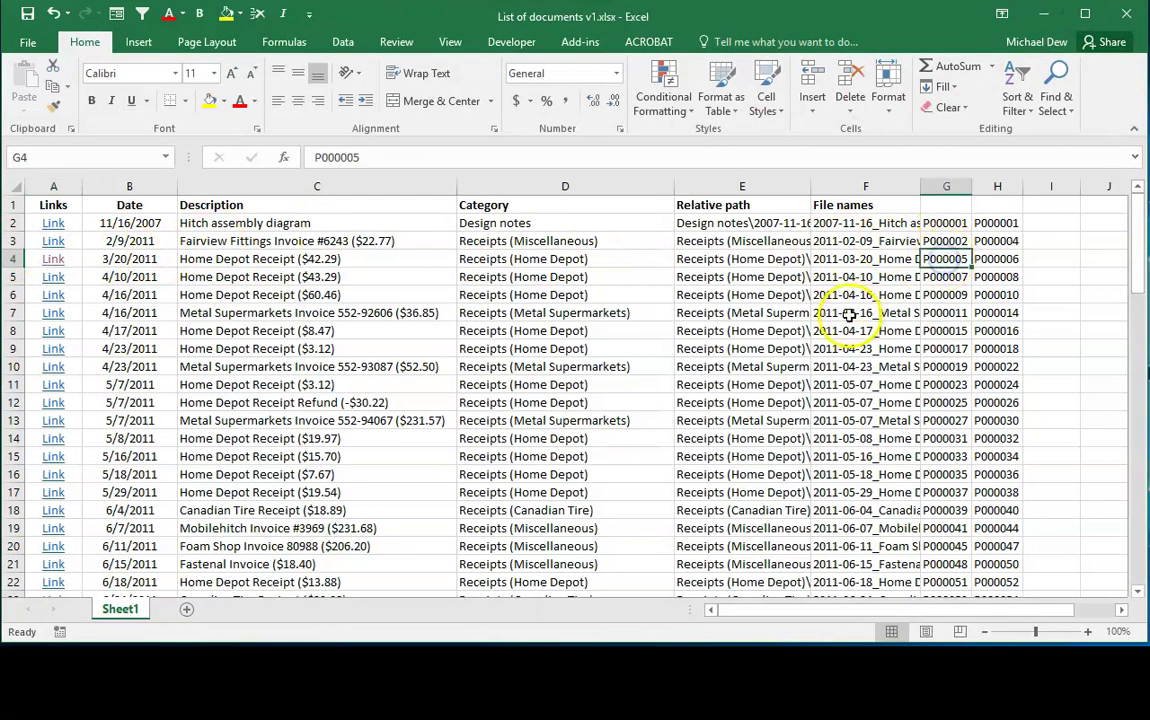
scroll(806, 343, "down", 6)
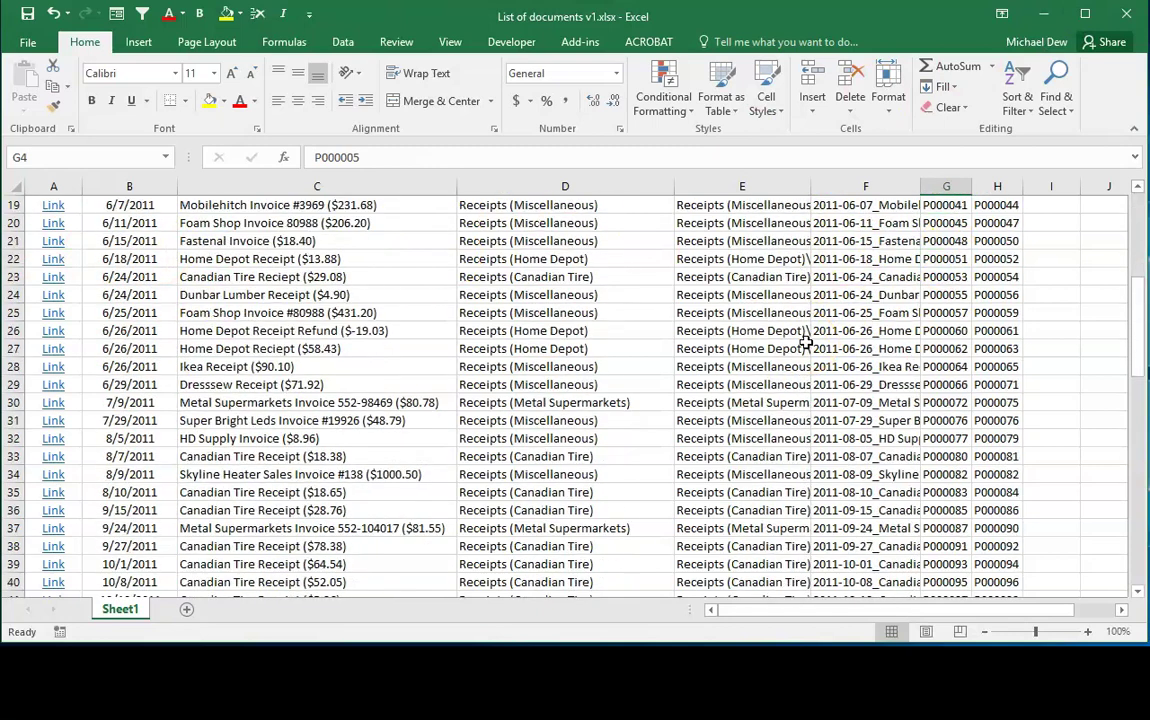
scroll(806, 343, "down", 15)
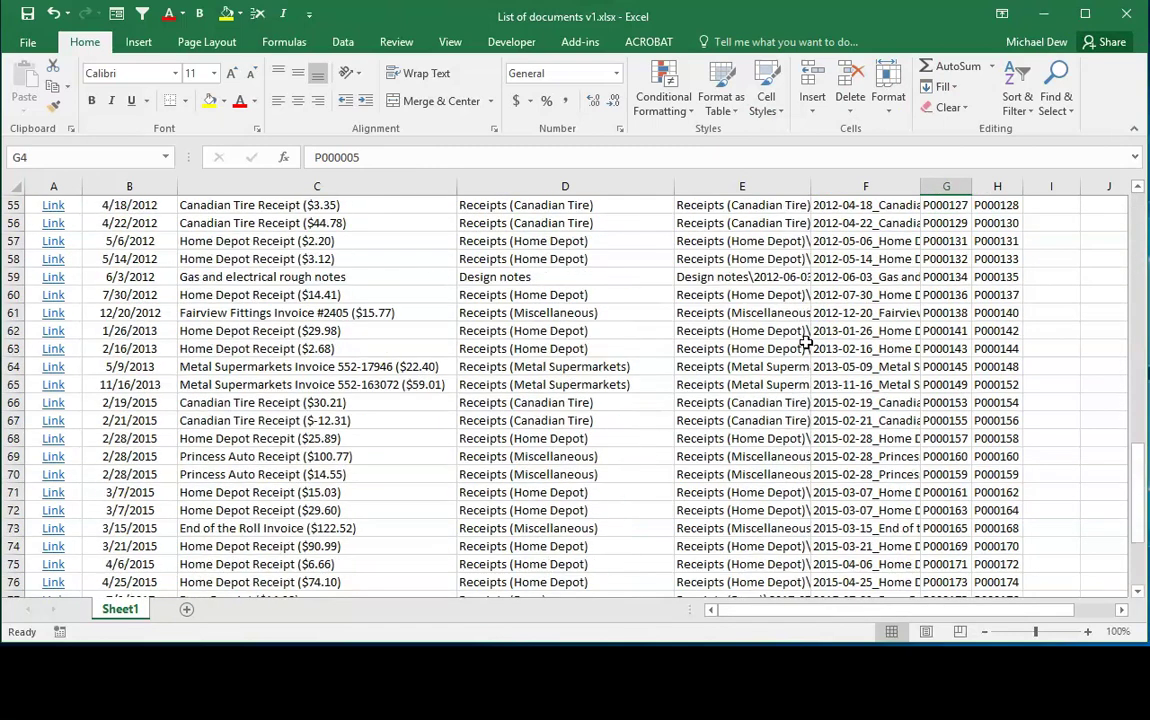
scroll(806, 343, "down", 3)
left_click(945, 331)
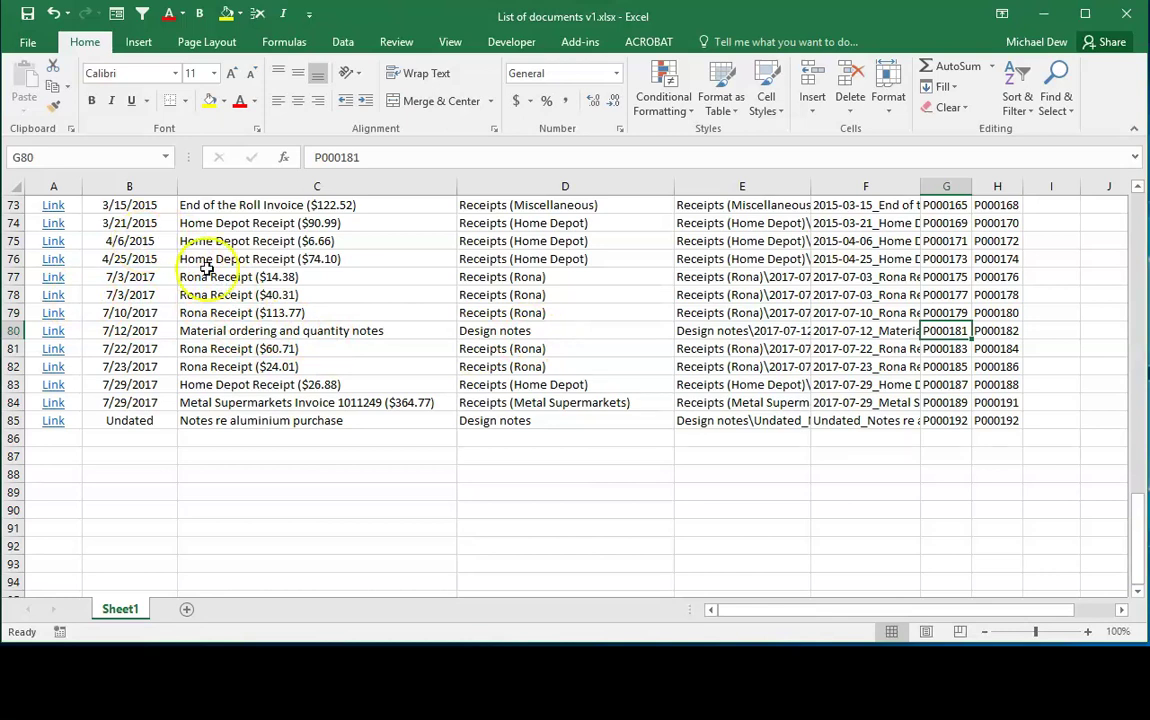
left_click(507, 341)
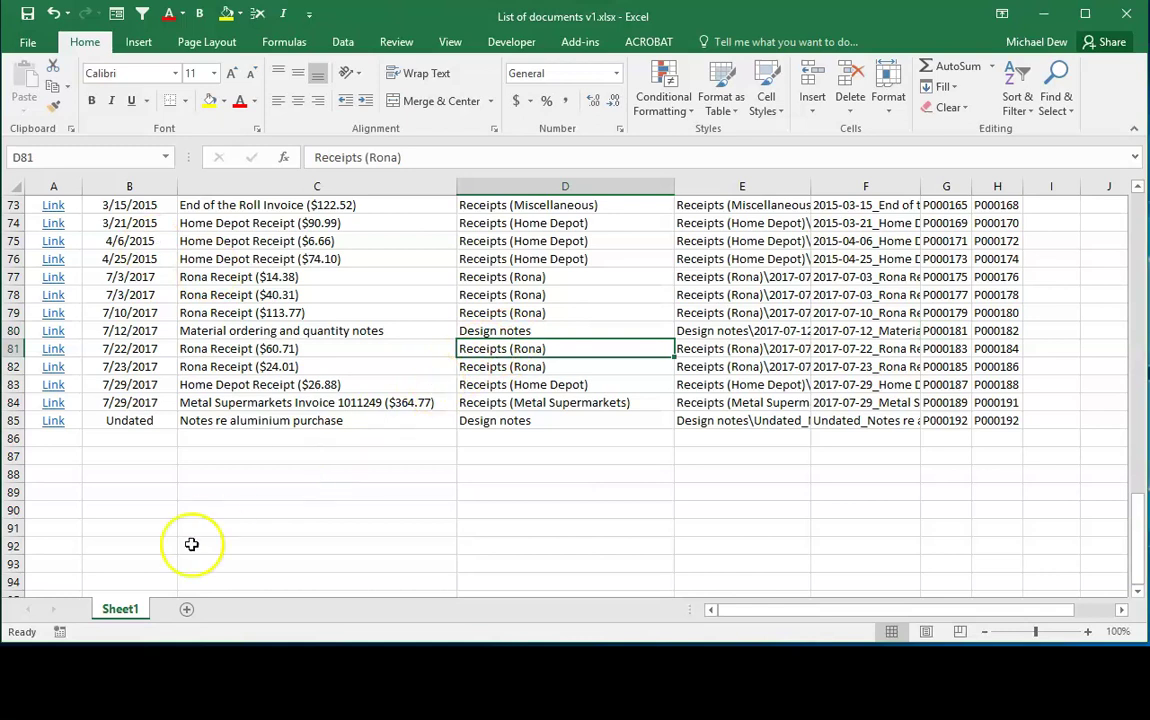